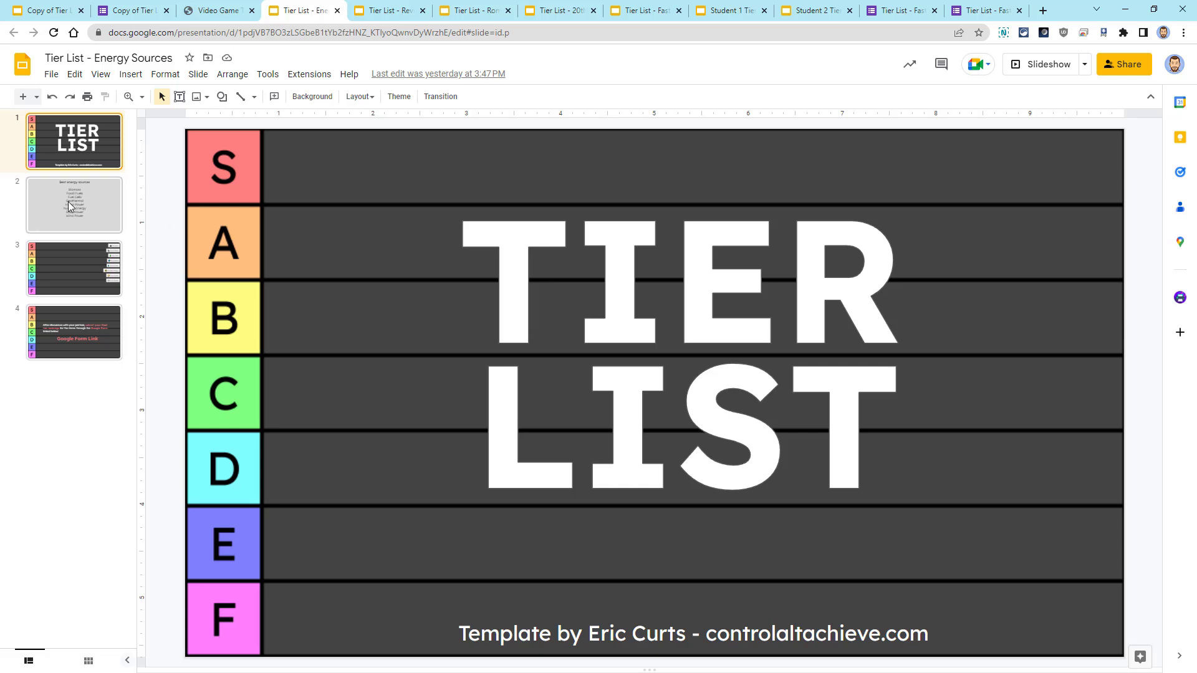
# - Review the topic and item list slides of the Energy Sources, Revolutionary War Battles, Romeo and Juliet, 20th Century Art and Fast Food tier lists
pyautogui.click(112, 221)
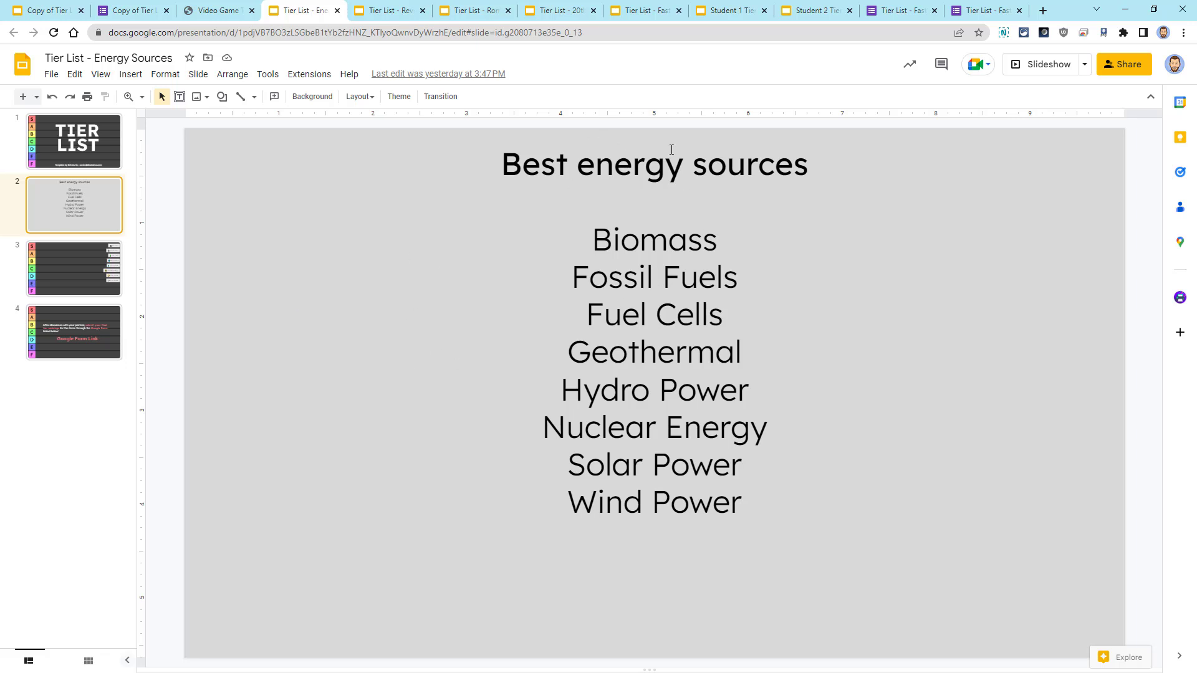
pyautogui.click(385, 14)
pyautogui.click(91, 204)
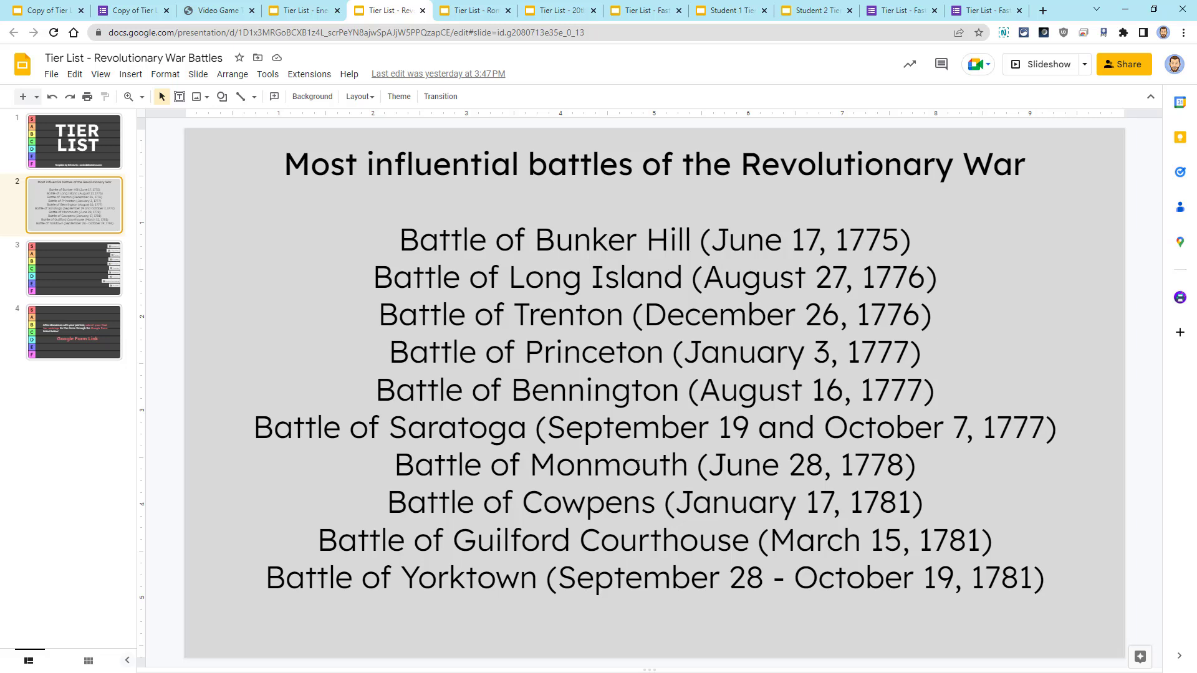
pyautogui.click(470, 13)
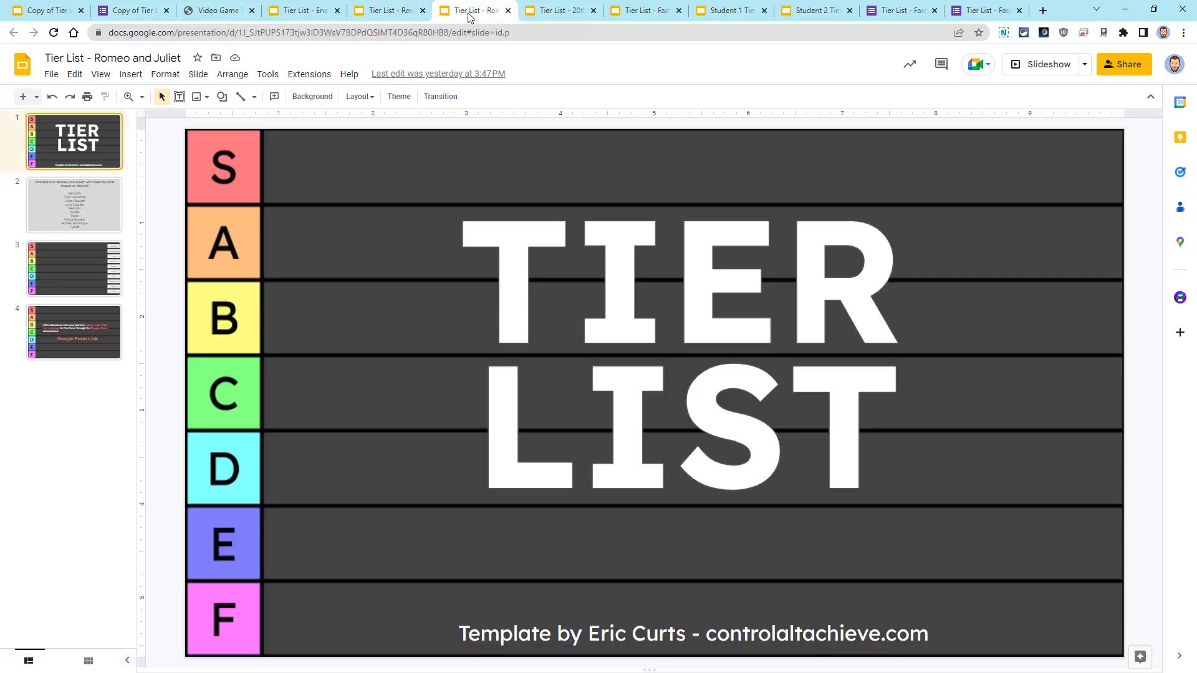
pyautogui.click(65, 204)
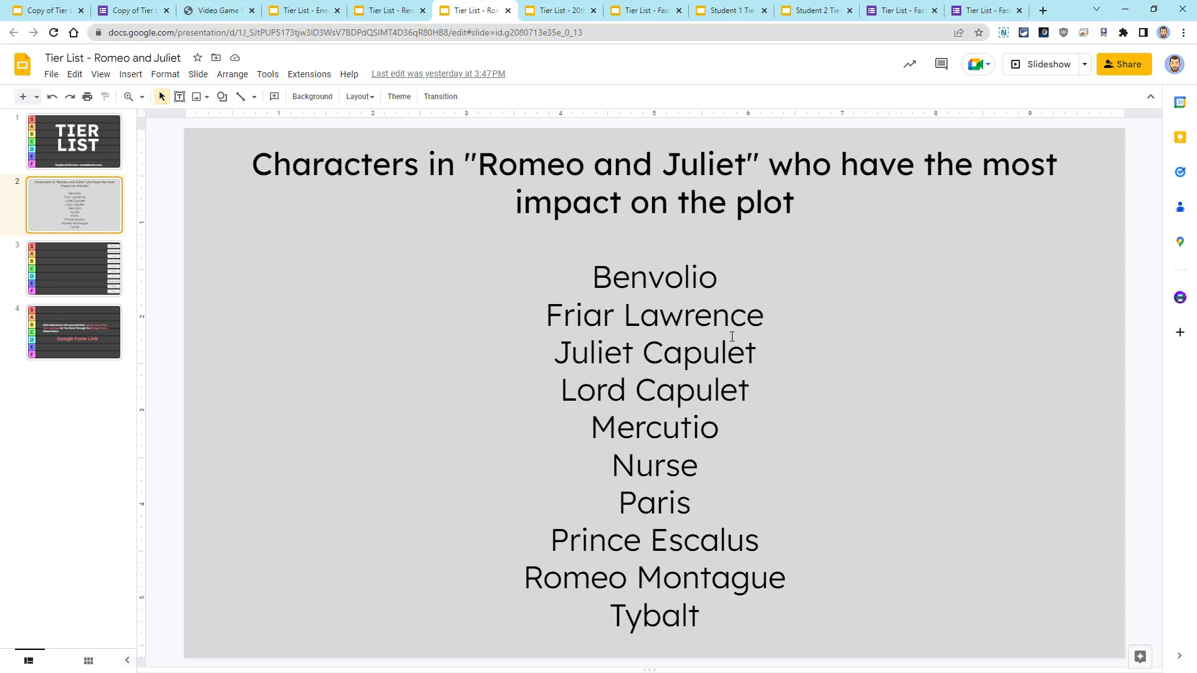
pyautogui.click(564, 11)
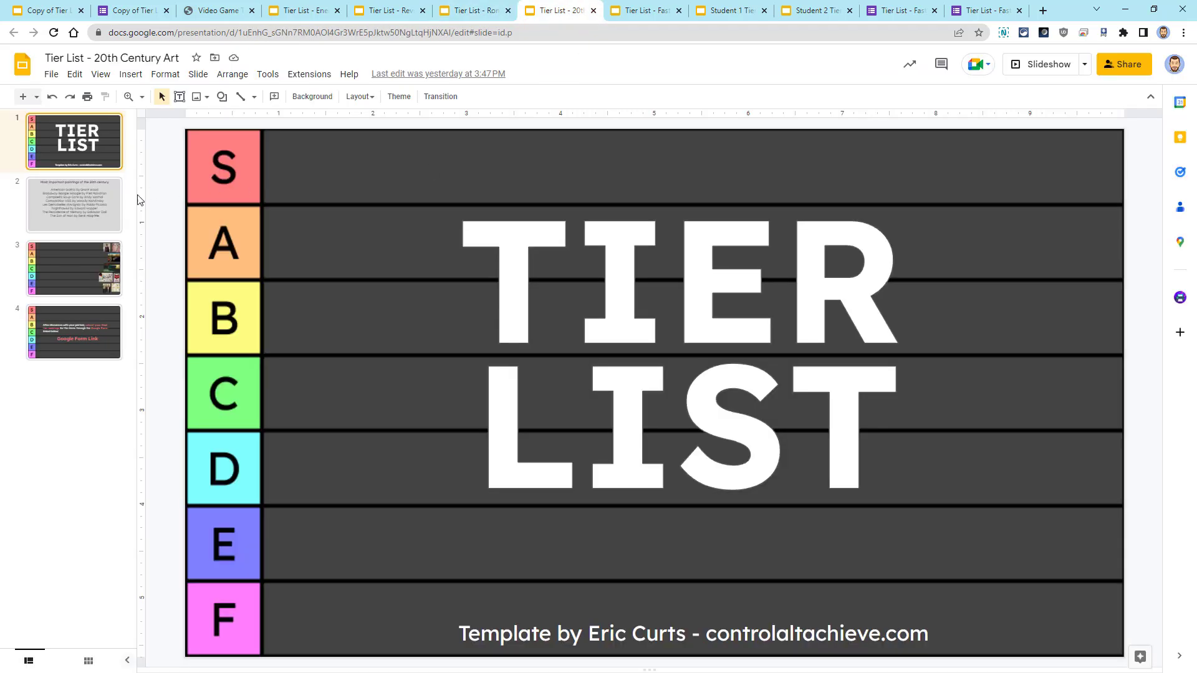
pyautogui.click(88, 200)
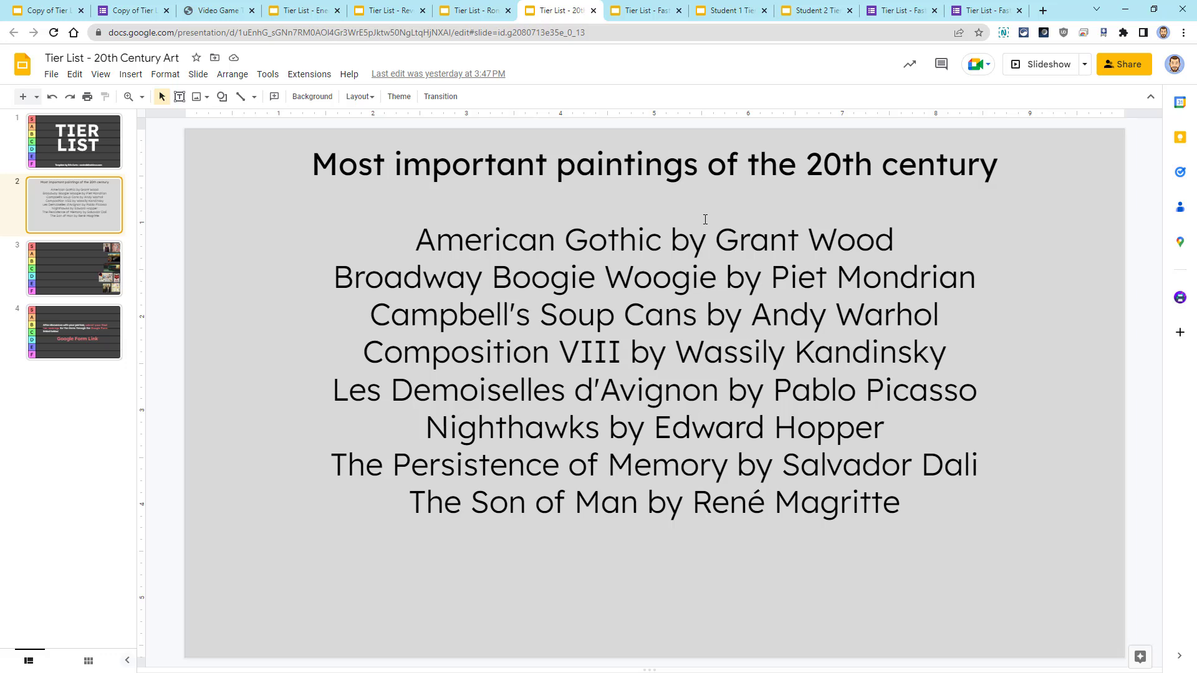
pyautogui.click(644, 14)
pyautogui.click(103, 204)
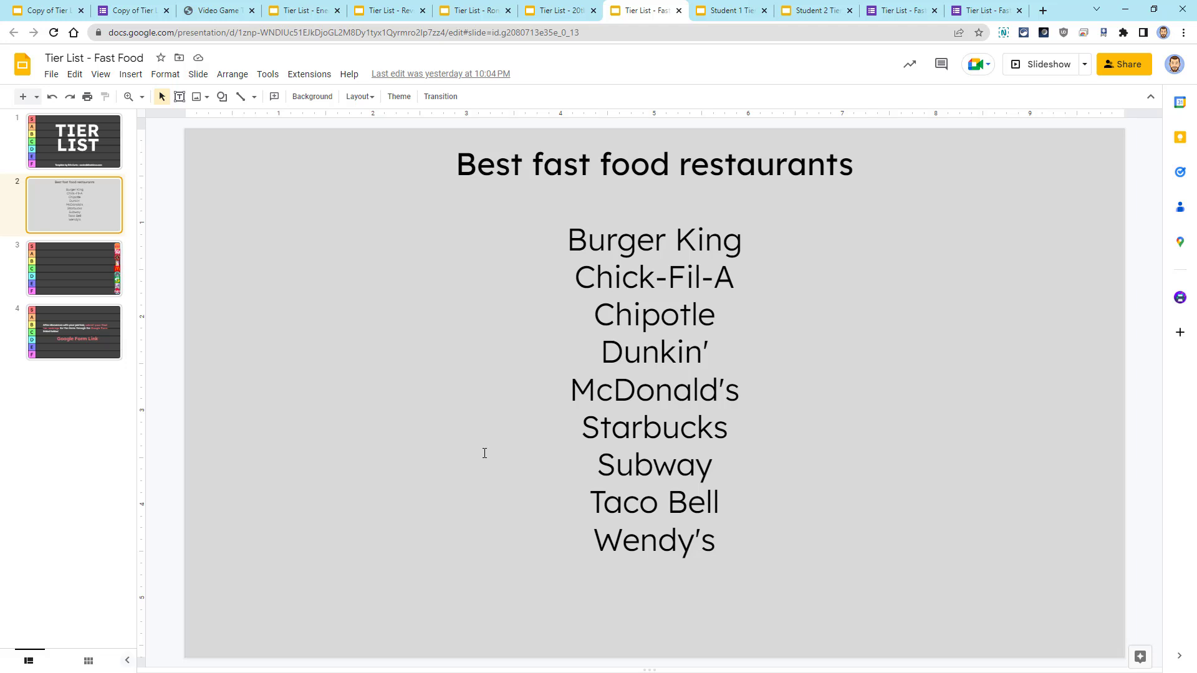
# - Examine the ranking slides with the movable items in the Fast Food, Energy Sources, Revolutionary War Battles, Romeo and Juliet and 20th Century Art presentations
pyautogui.click(63, 276)
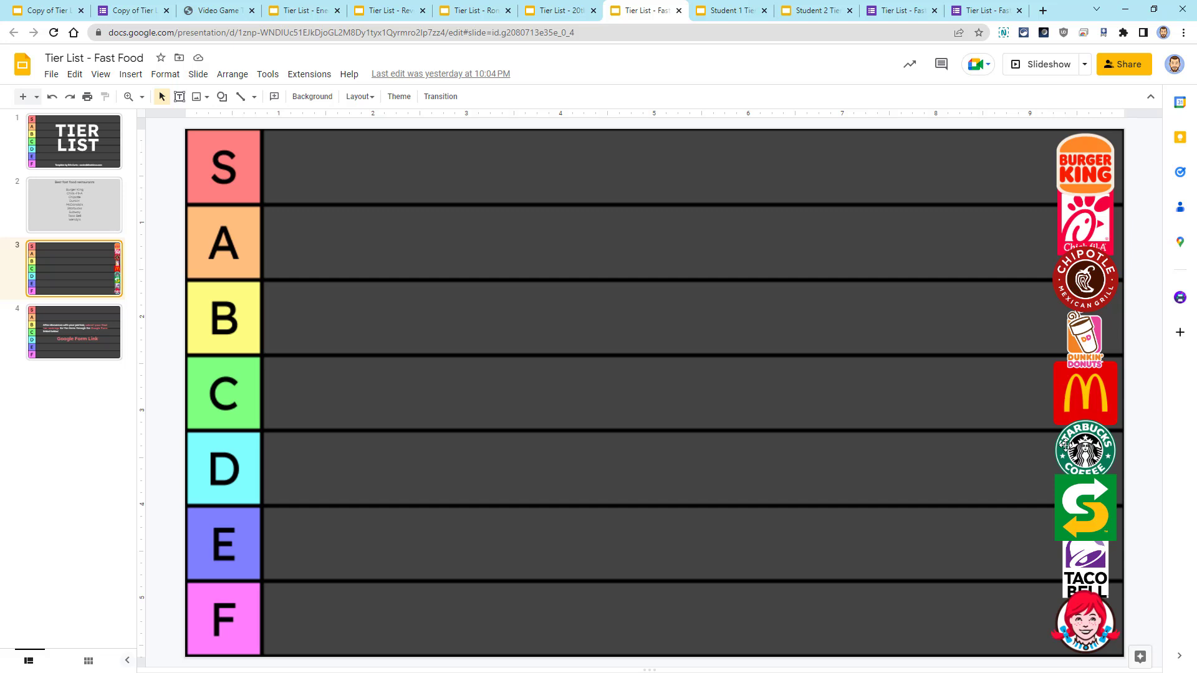
pyautogui.click(309, 11)
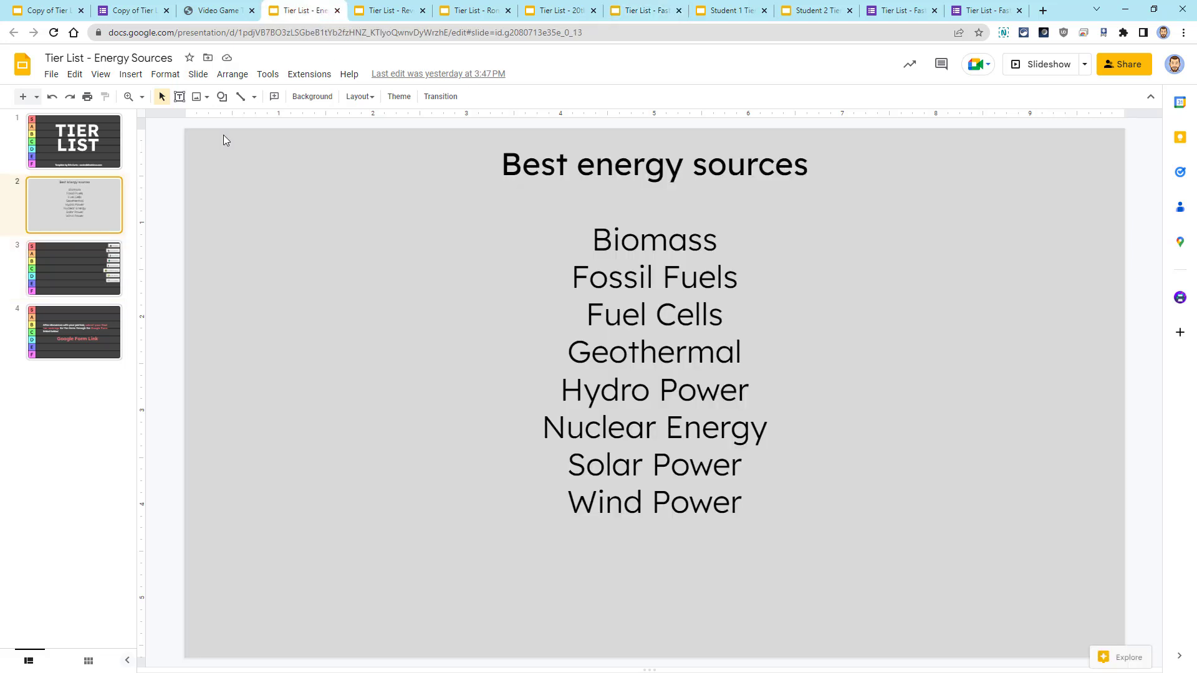
pyautogui.click(82, 270)
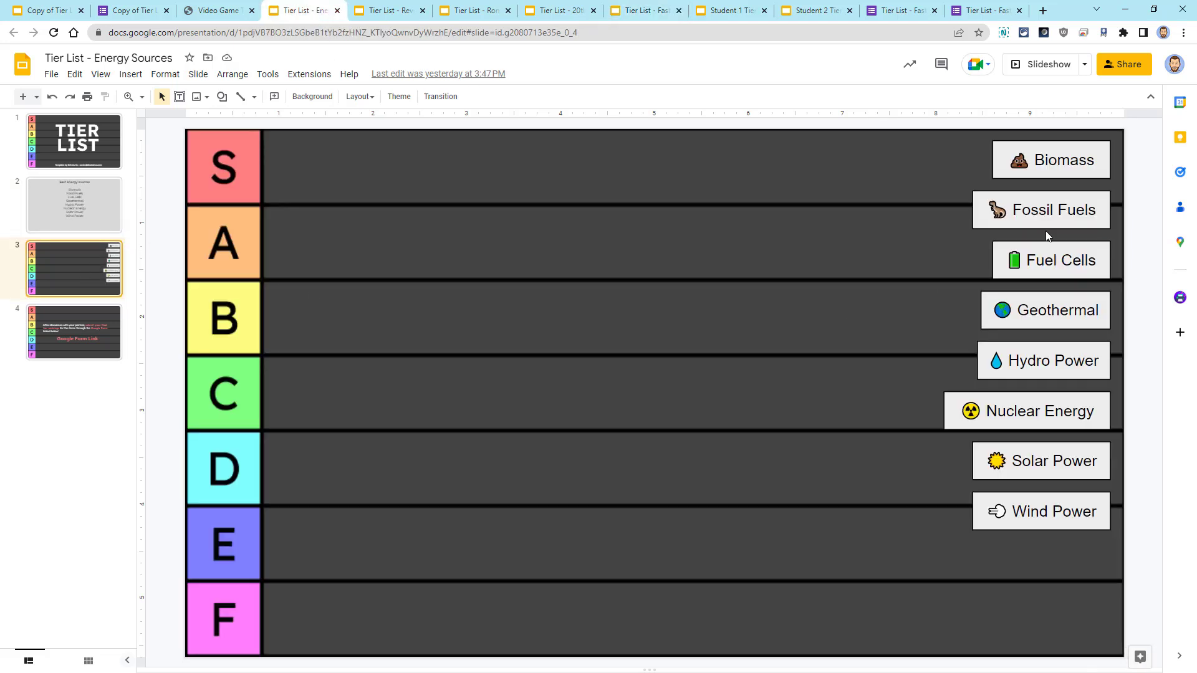
pyautogui.click(396, 13)
pyautogui.click(86, 262)
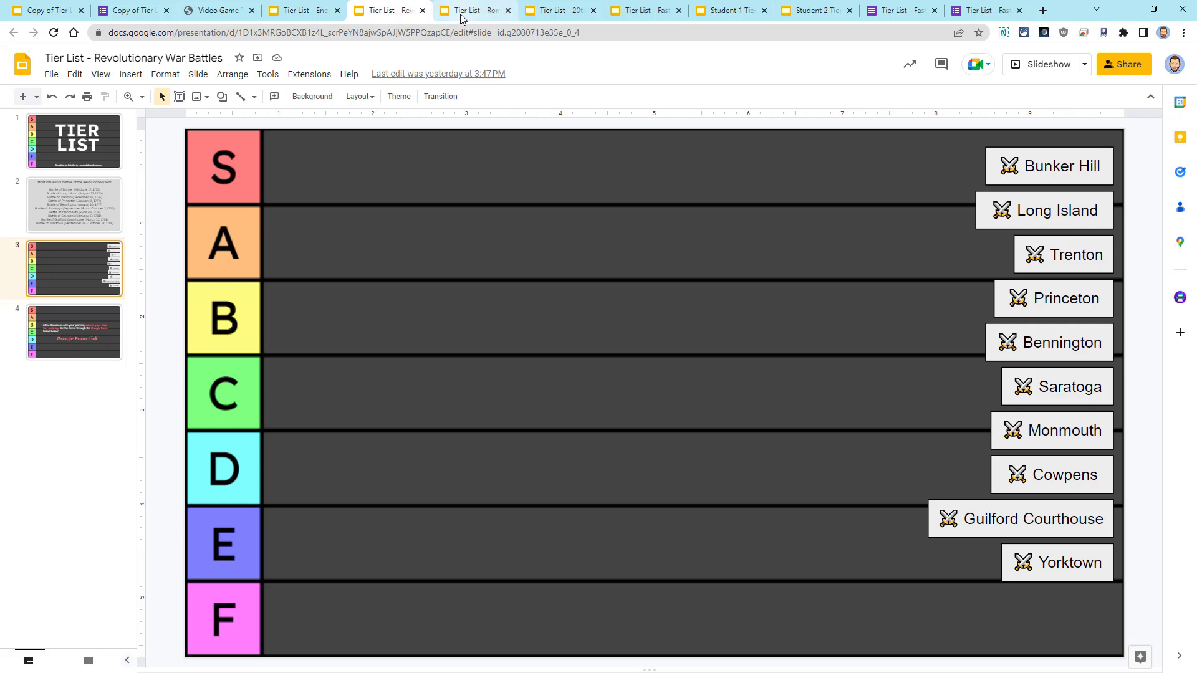
pyautogui.click(477, 11)
pyautogui.click(80, 262)
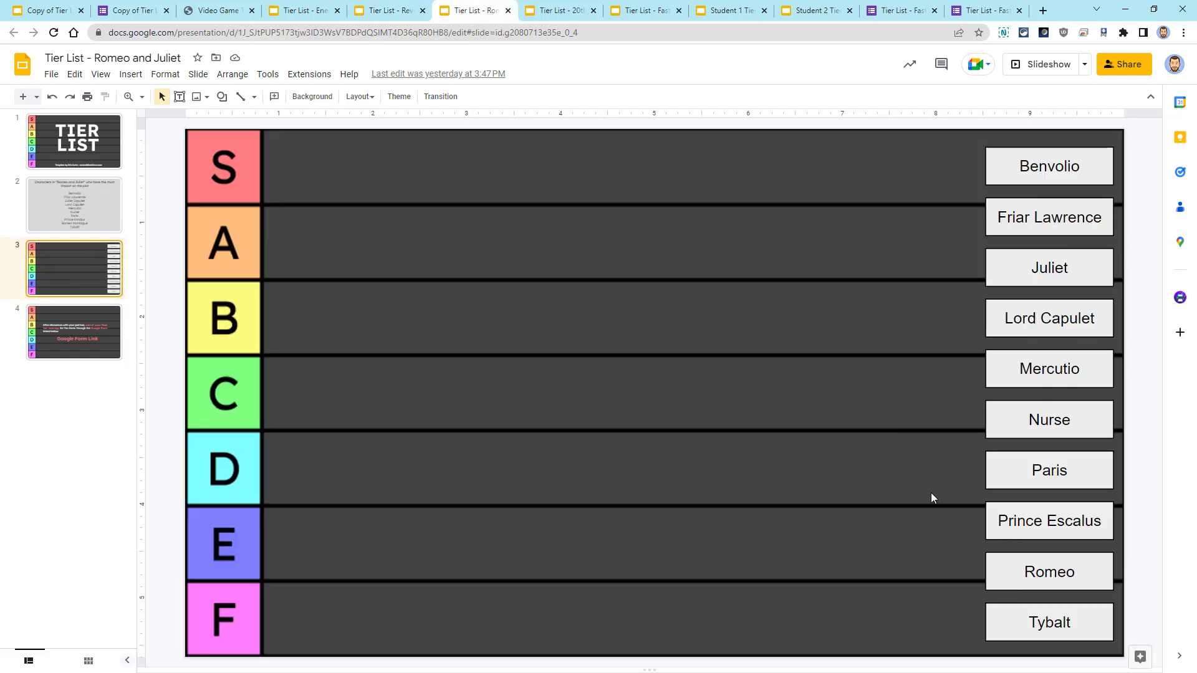
pyautogui.click(558, 12)
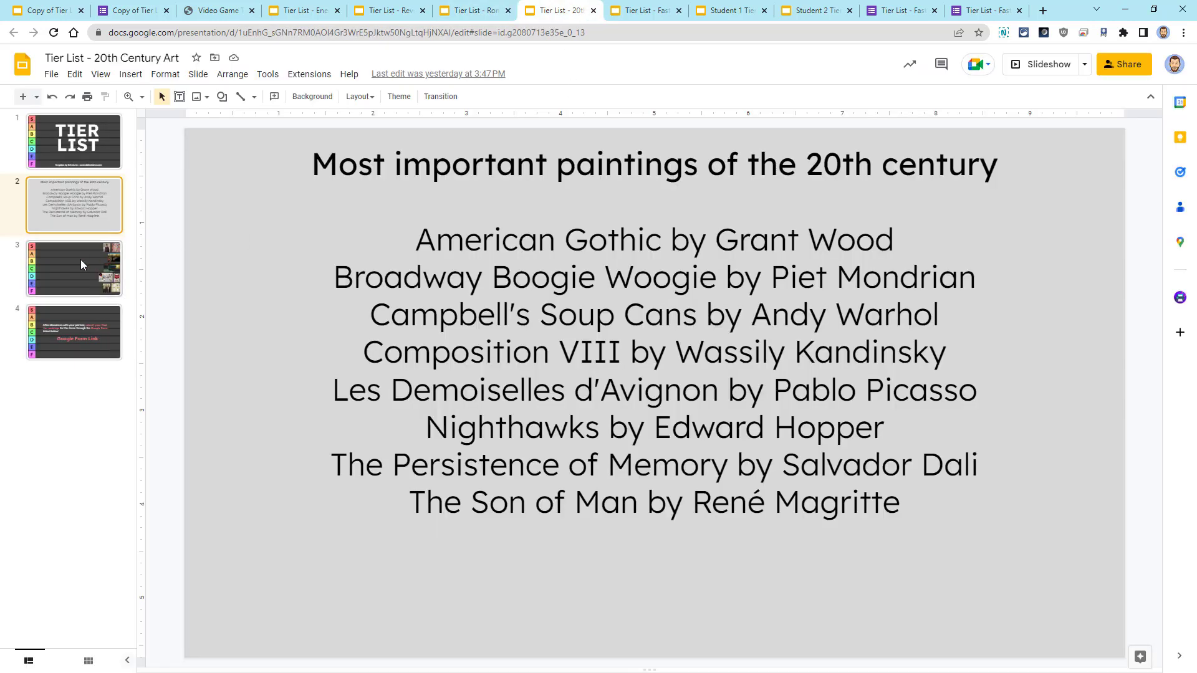
pyautogui.click(73, 273)
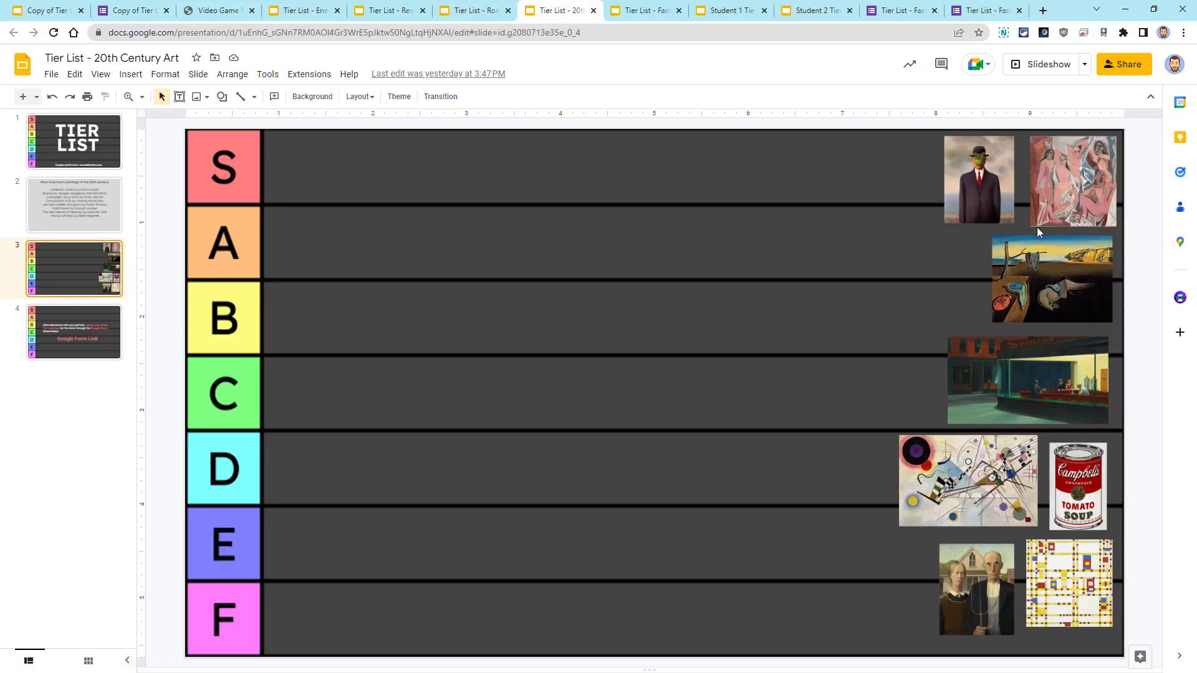
pyautogui.click(640, 13)
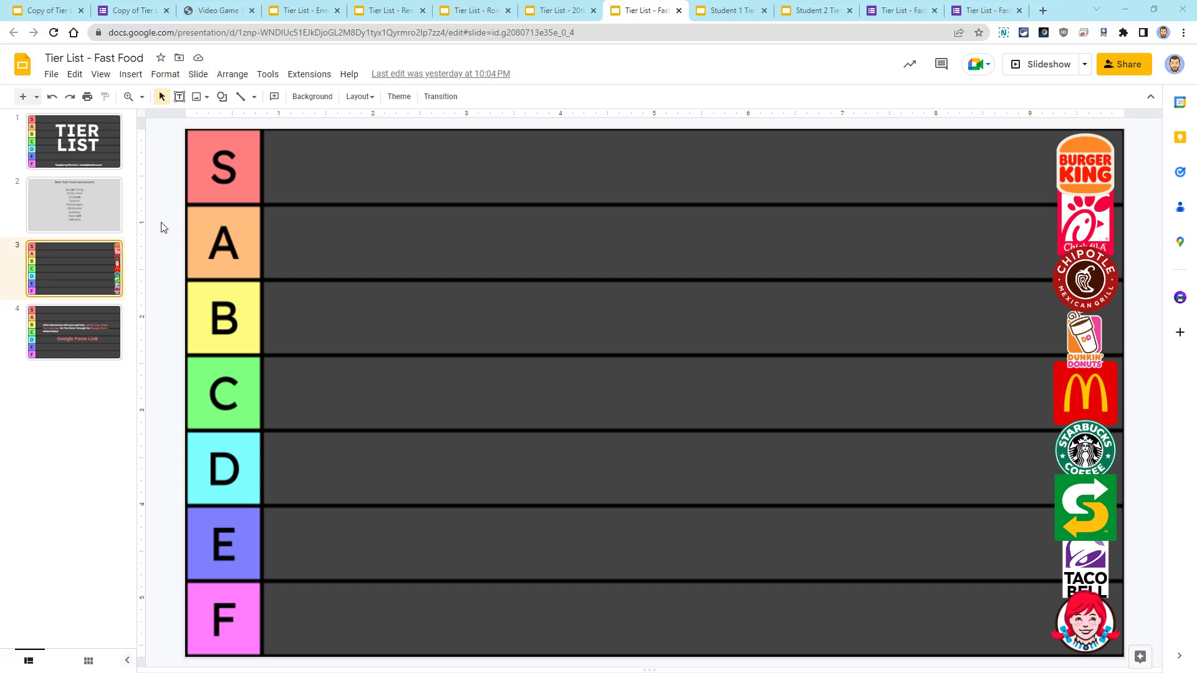
# - On the Fast Food ranking slide, place Chipotle in S, Burger King in D, Wendy's in A, Taco Bell in B, Subway in E and McDonald's in C
pyautogui.click(93, 195)
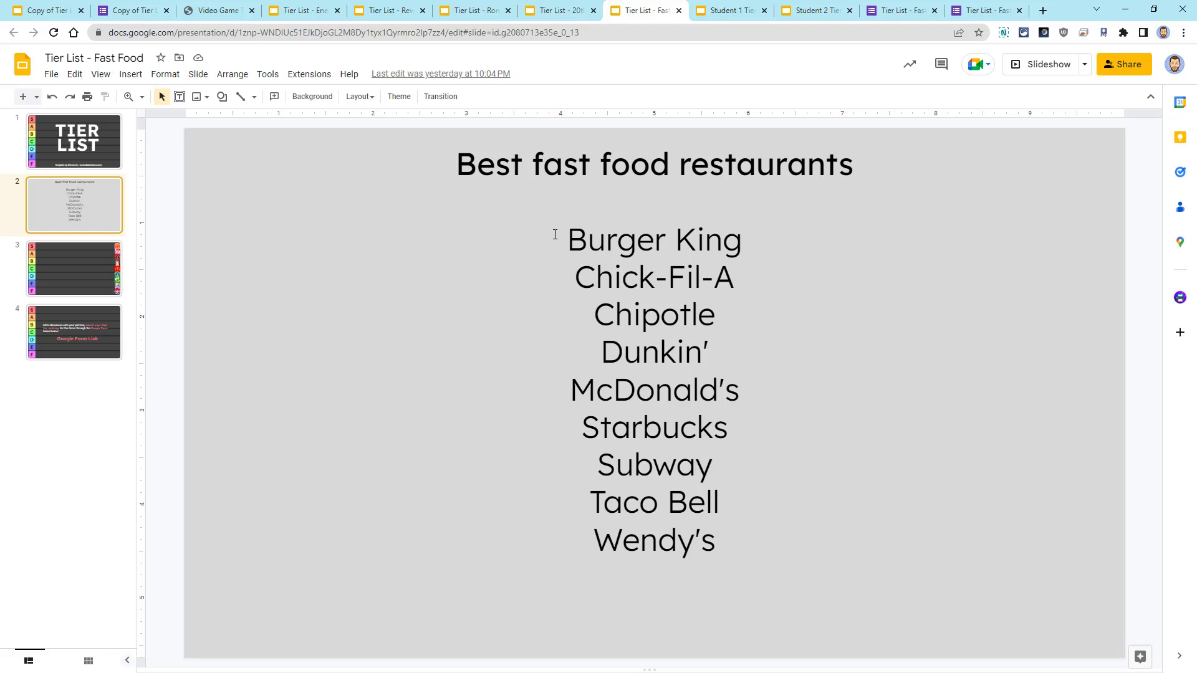
pyautogui.click(90, 270)
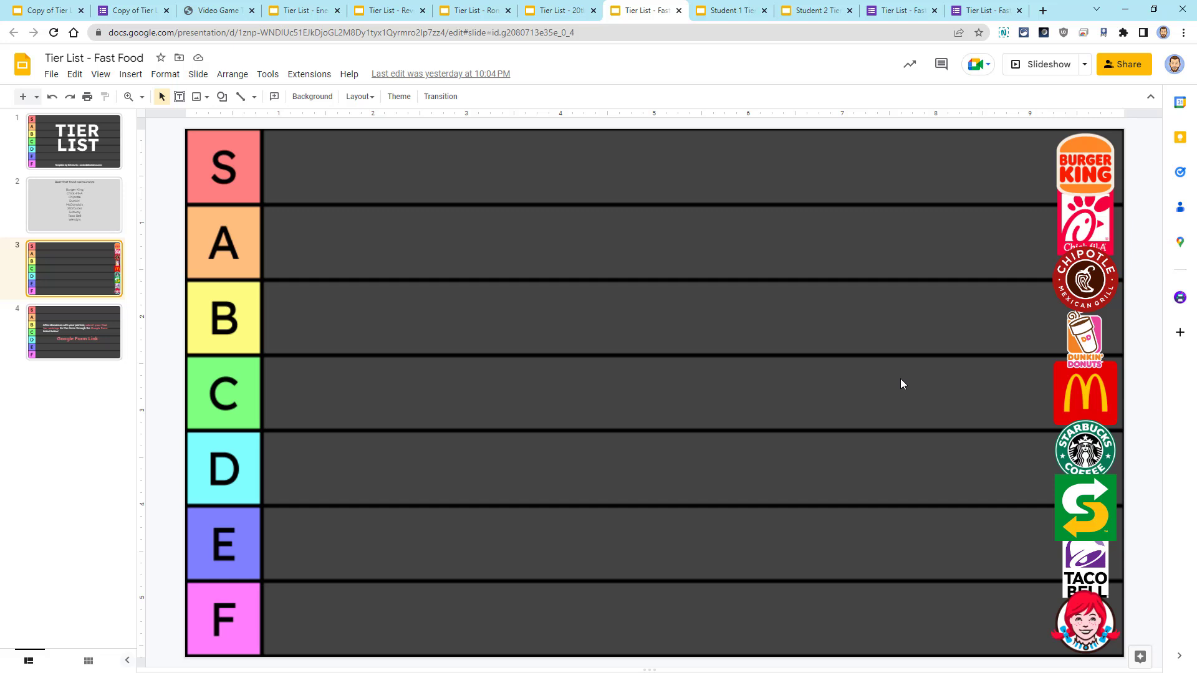
pyautogui.moveTo(1084, 280); pyautogui.dragTo(306, 166)
pyautogui.moveTo(1065, 166); pyautogui.dragTo(302, 469)
pyautogui.moveTo(1084, 623); pyautogui.dragTo(310, 246)
pyautogui.moveTo(1085, 567); pyautogui.dragTo(303, 319)
pyautogui.moveTo(1085, 517); pyautogui.dragTo(308, 541)
pyautogui.moveTo(1060, 399); pyautogui.dragTo(287, 399)
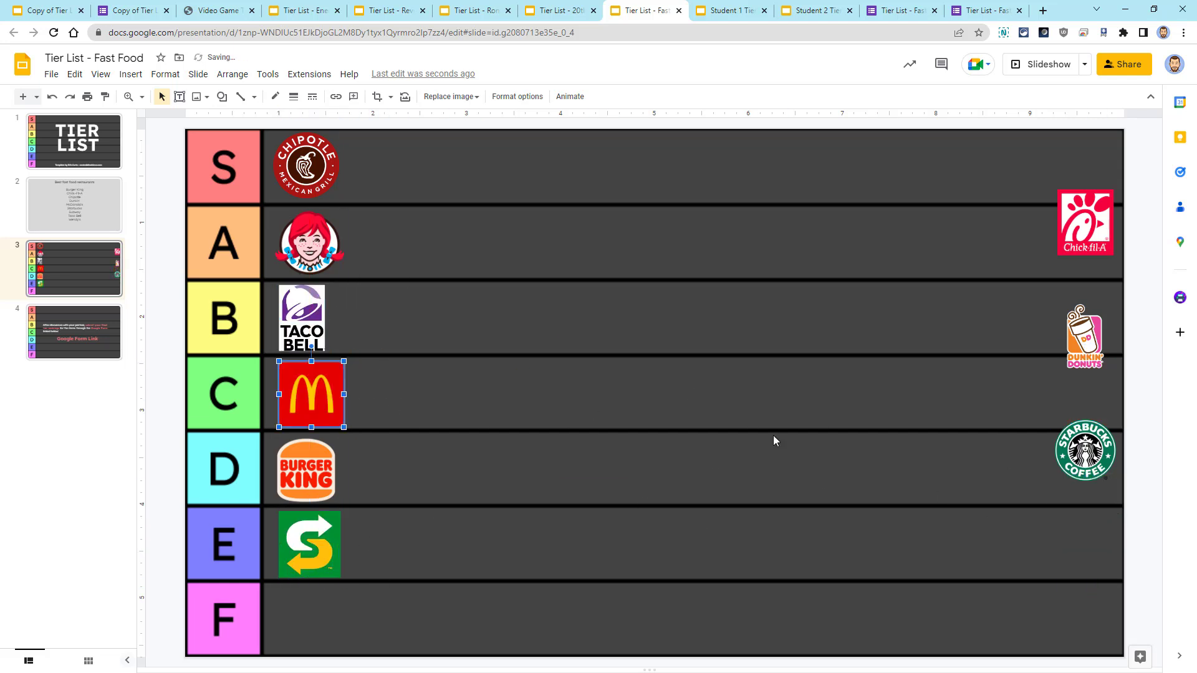
# - Place the Dunkin' Donuts and Starbucks logos beside Burger King in tier D and Chick-fil-A beside Wendy's in tier A
pyautogui.moveTo(1080, 338); pyautogui.dragTo(372, 473)
pyautogui.moveTo(1097, 454); pyautogui.dragTo(455, 472)
pyautogui.moveTo(1084, 222); pyautogui.dragTo(381, 244)
pyautogui.click(630, 326)
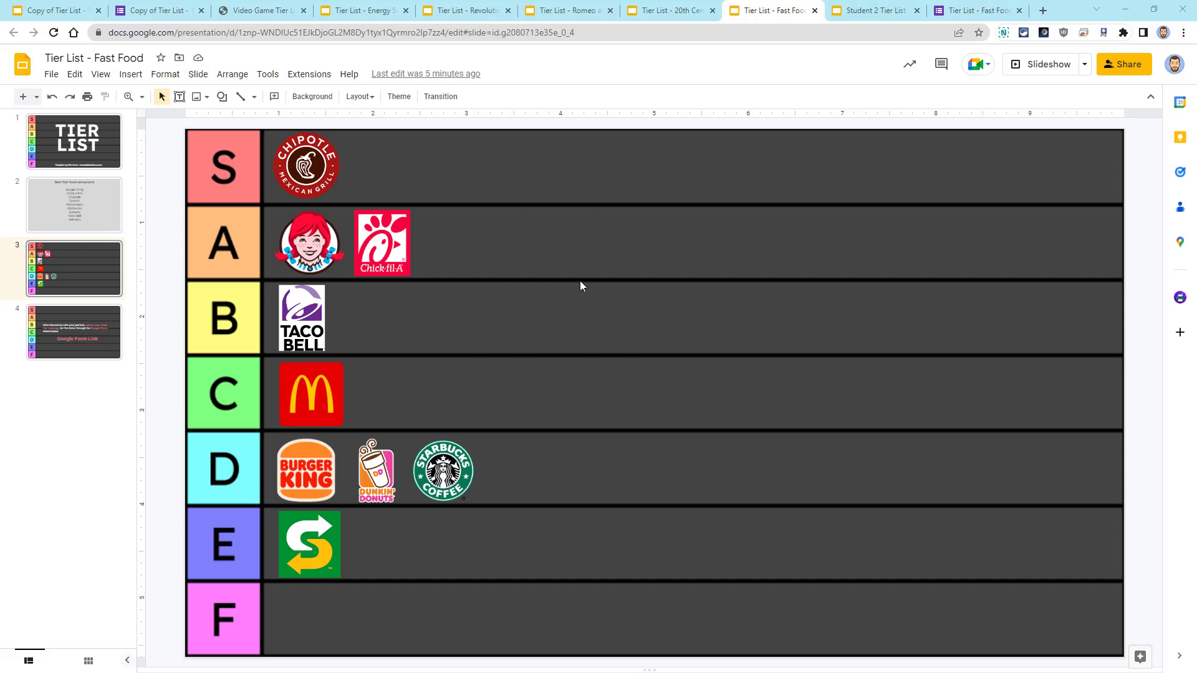
# - Compare the overall rankings in the Fast Food tier list with those in the Student 2 Tier List - Fast Food presentation
pyautogui.click(880, 19)
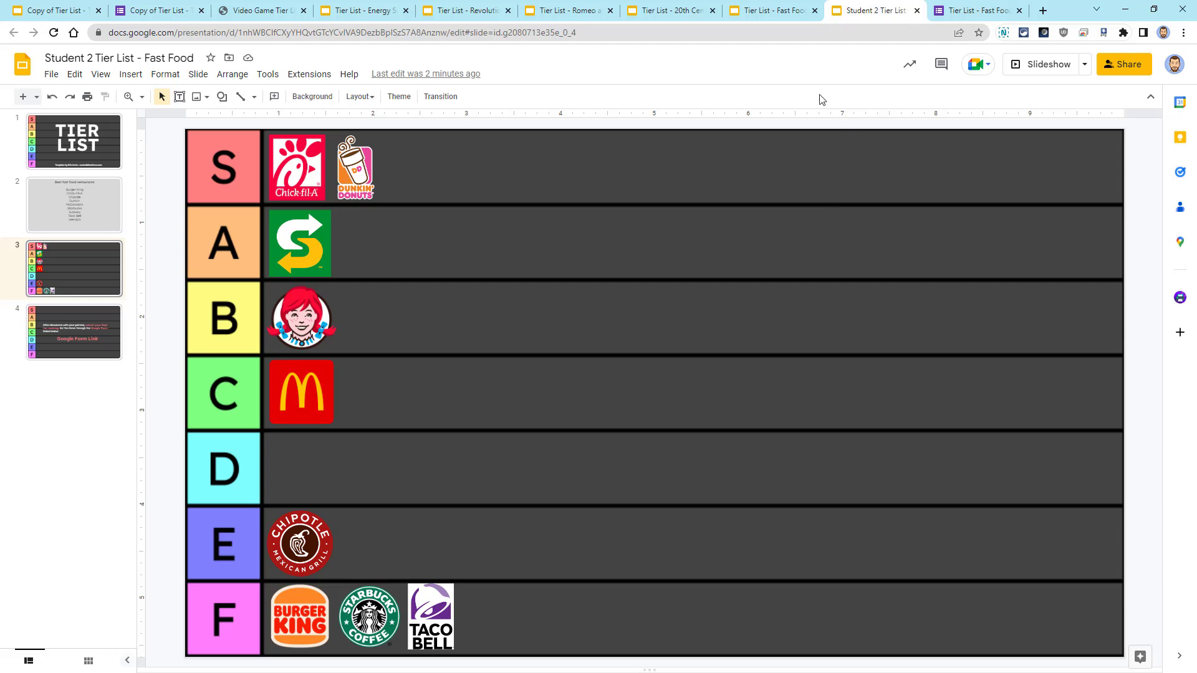
pyautogui.click(765, 10)
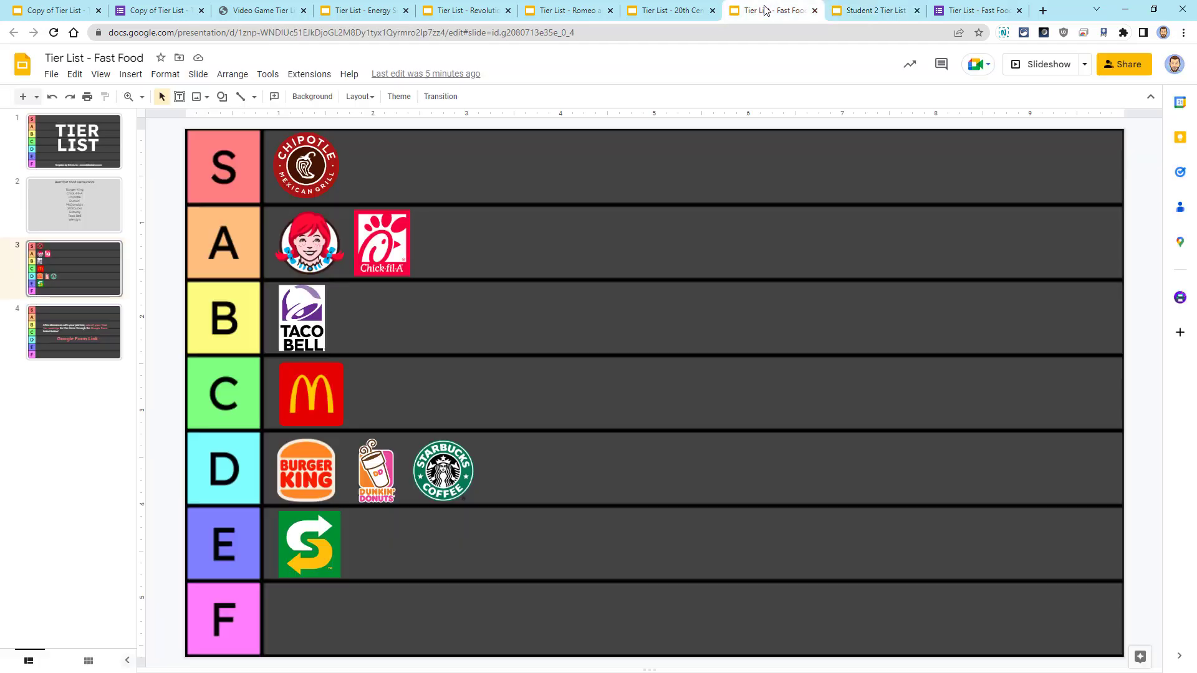
pyautogui.click(872, 11)
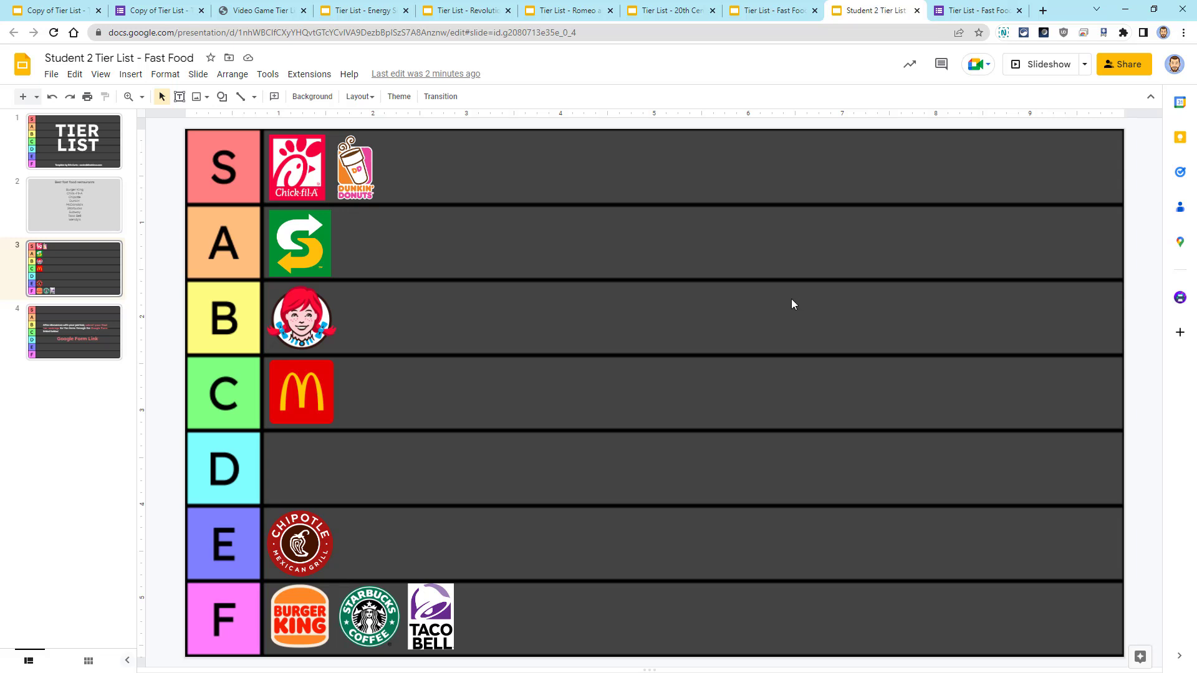
pyautogui.click(773, 11)
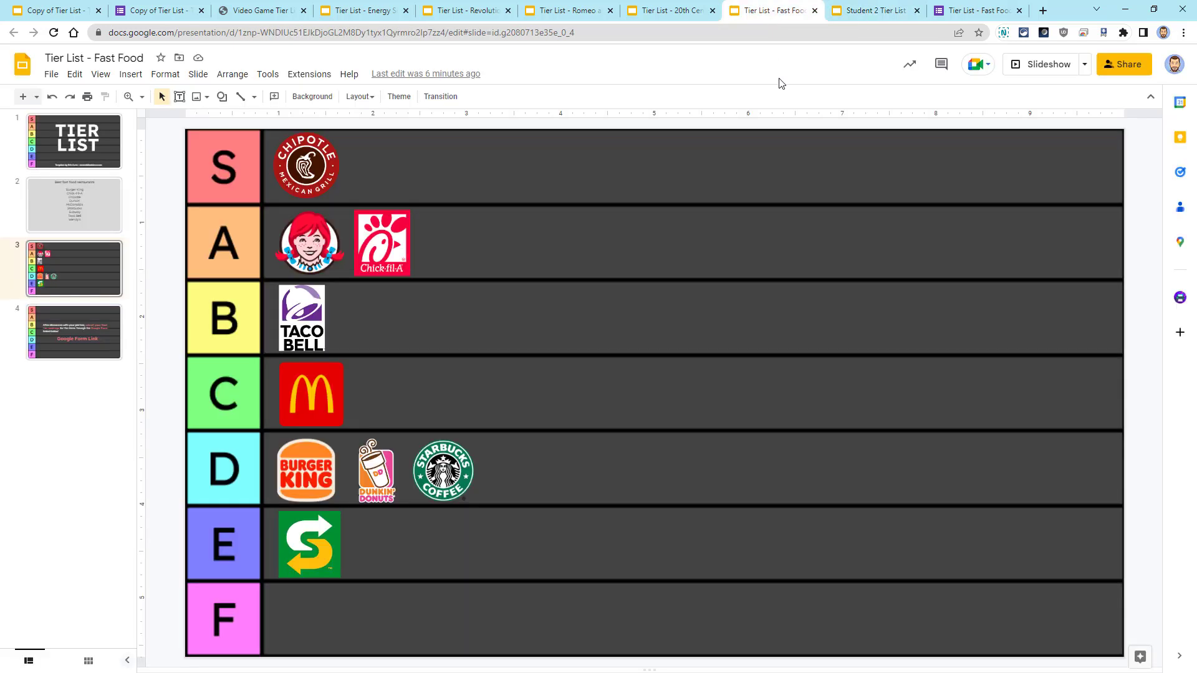
# - Compare where Chipotle and Dunkin' Donuts are ranked in the Fast Food tier list and in Student 2's tier list
pyautogui.click(310, 174)
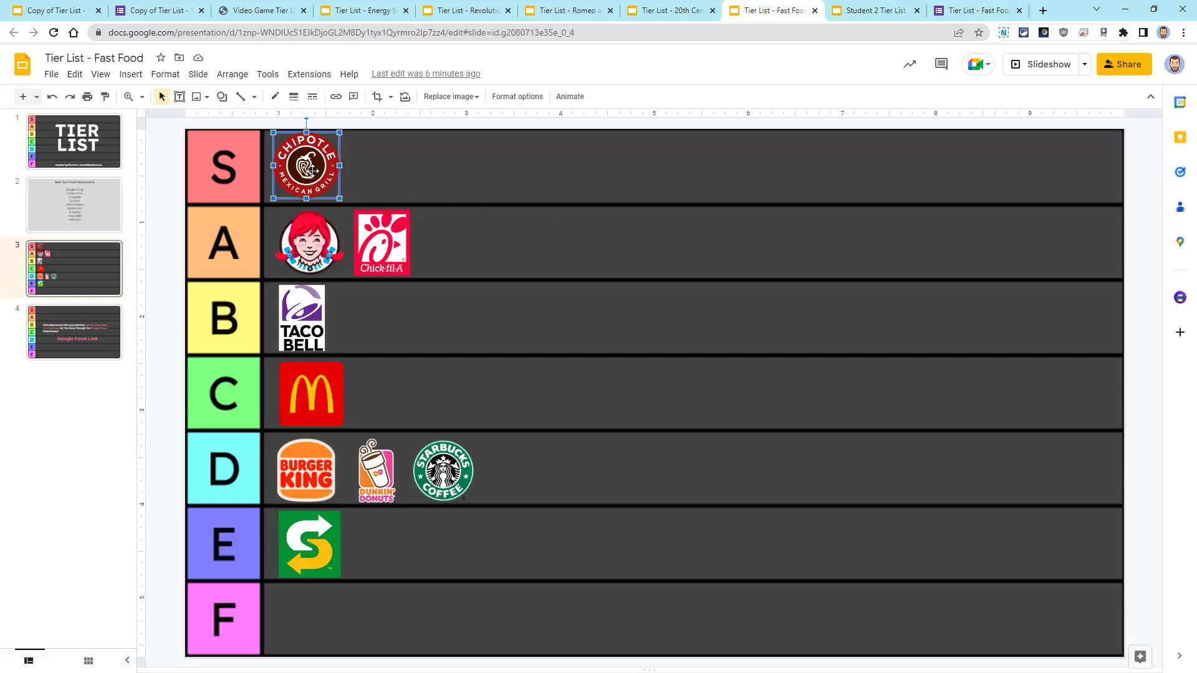
pyautogui.click(870, 11)
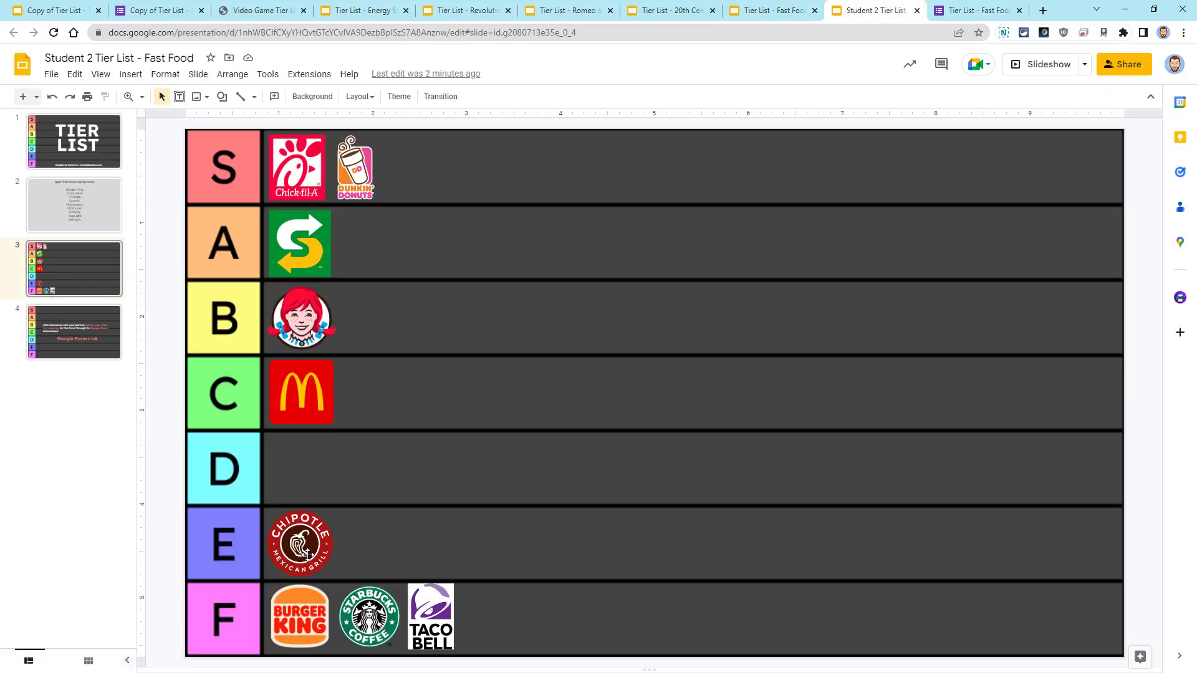
pyautogui.click(308, 554)
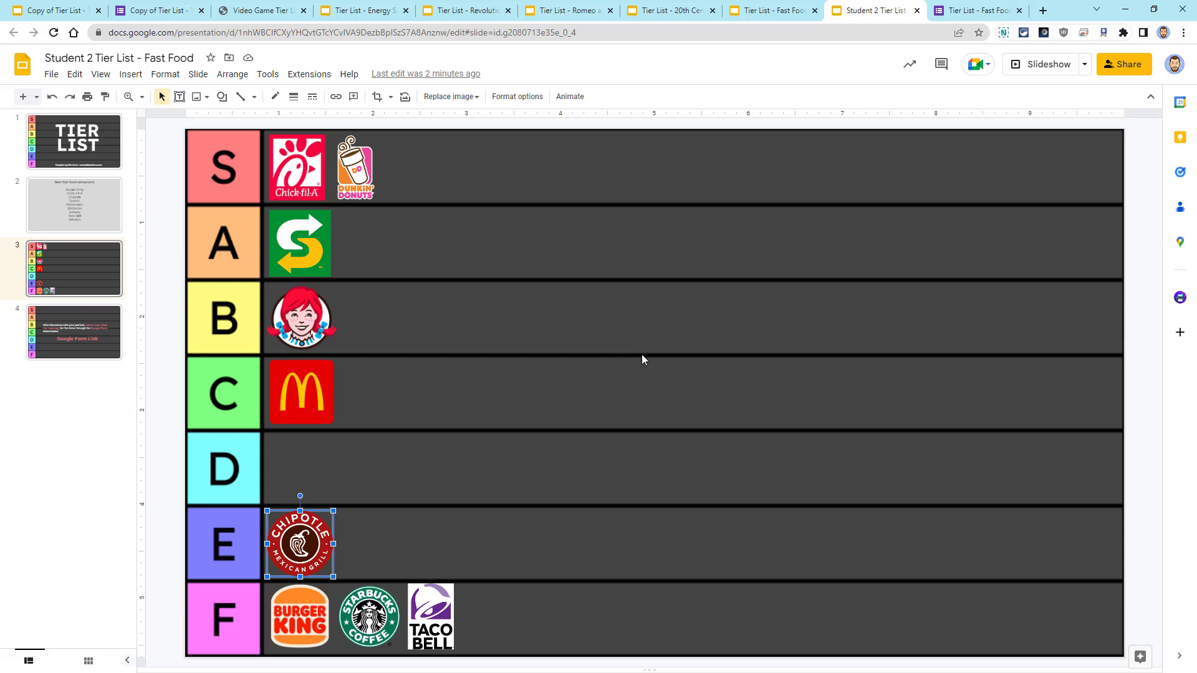
pyautogui.click(368, 179)
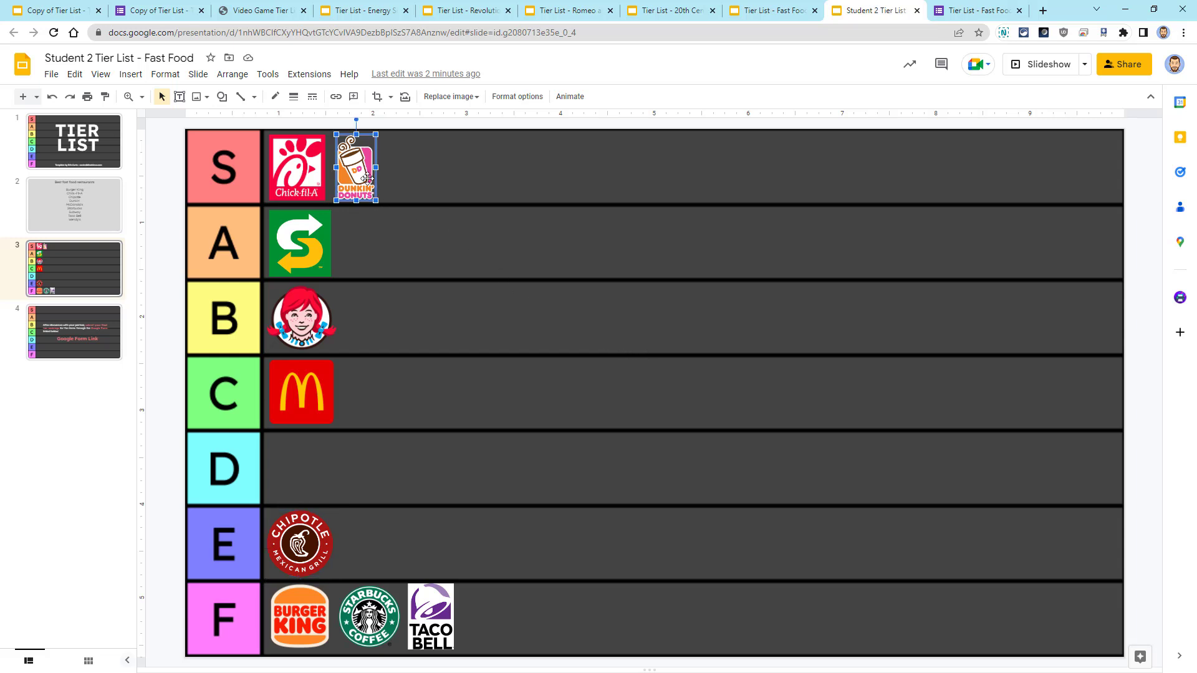
pyautogui.click(769, 11)
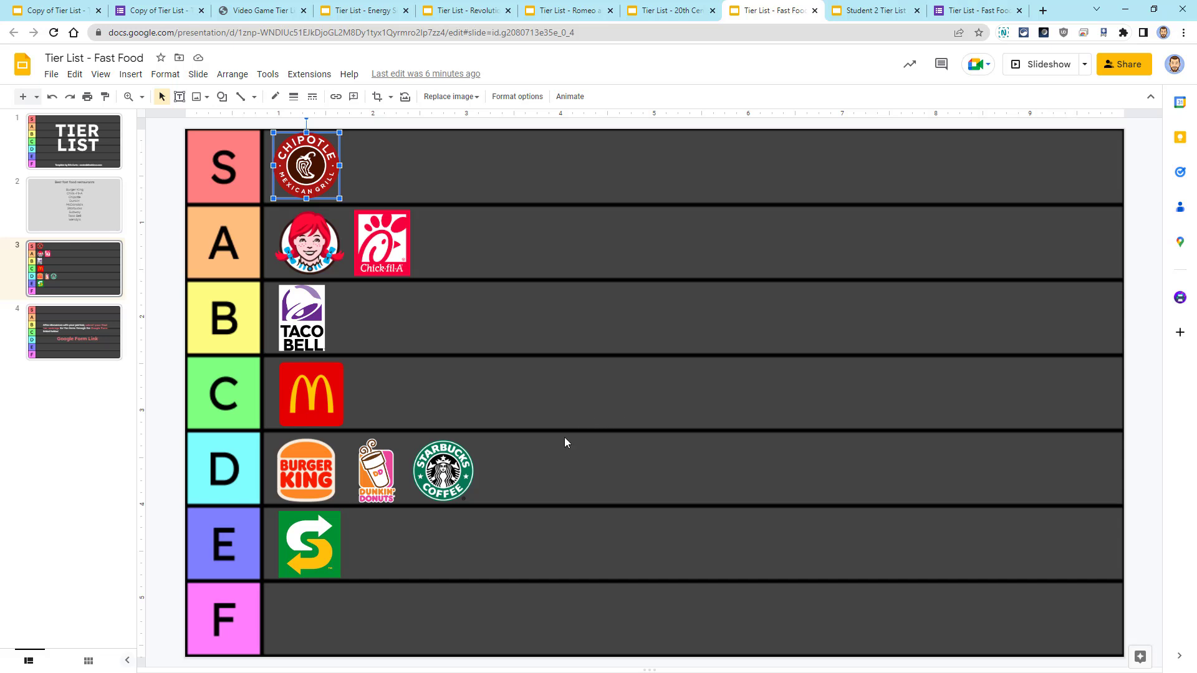
pyautogui.click(367, 472)
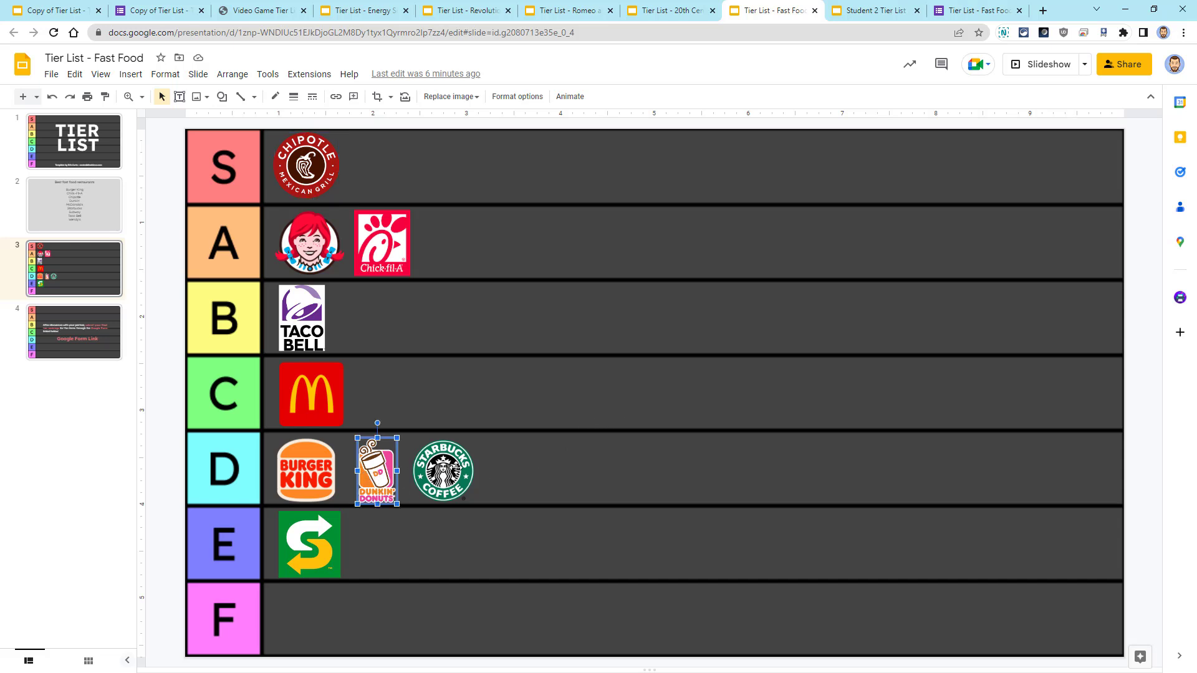
pyautogui.click(604, 400)
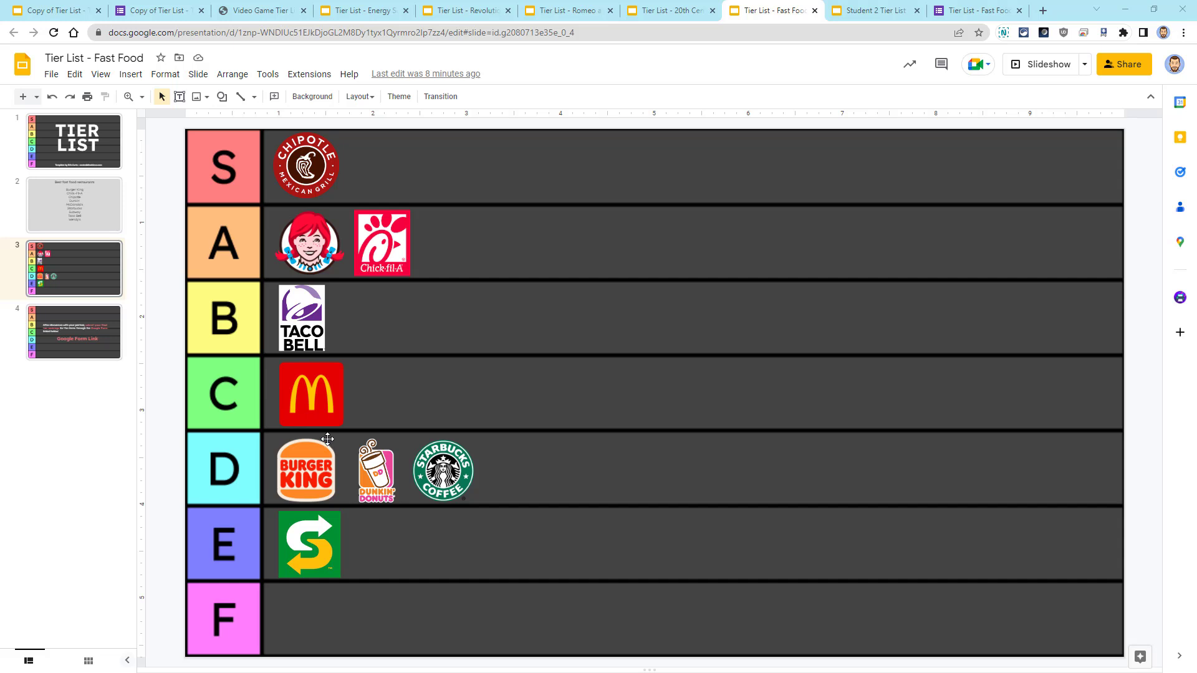
# - Open the Google Form linked on the Fast Food presentation's final slide and look through its tier ranking questions for each restaurant
pyautogui.click(95, 344)
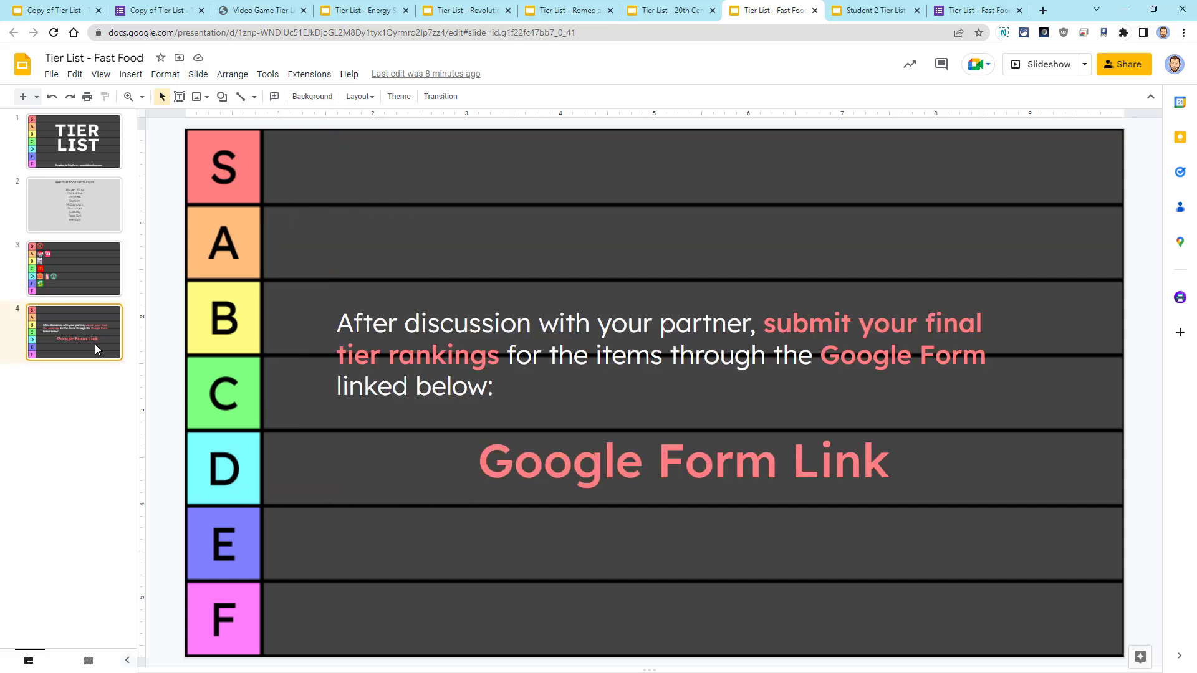
pyautogui.click(692, 471)
pyautogui.click(548, 574)
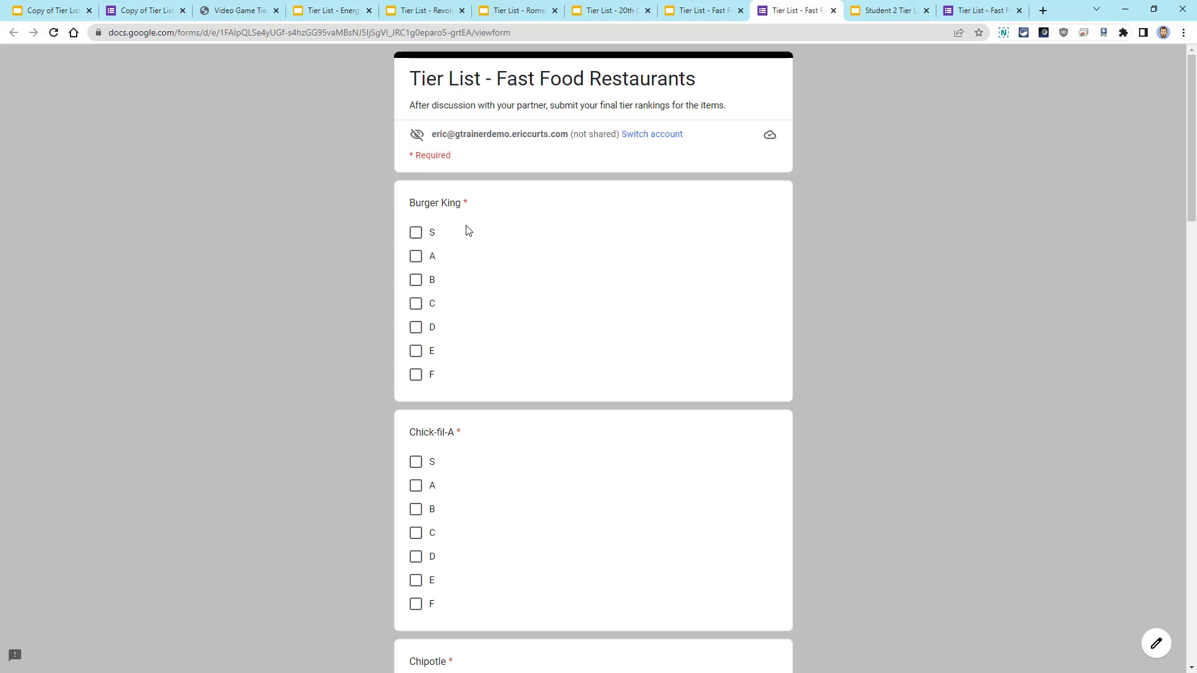
pyautogui.scroll(-6, 454, 249)
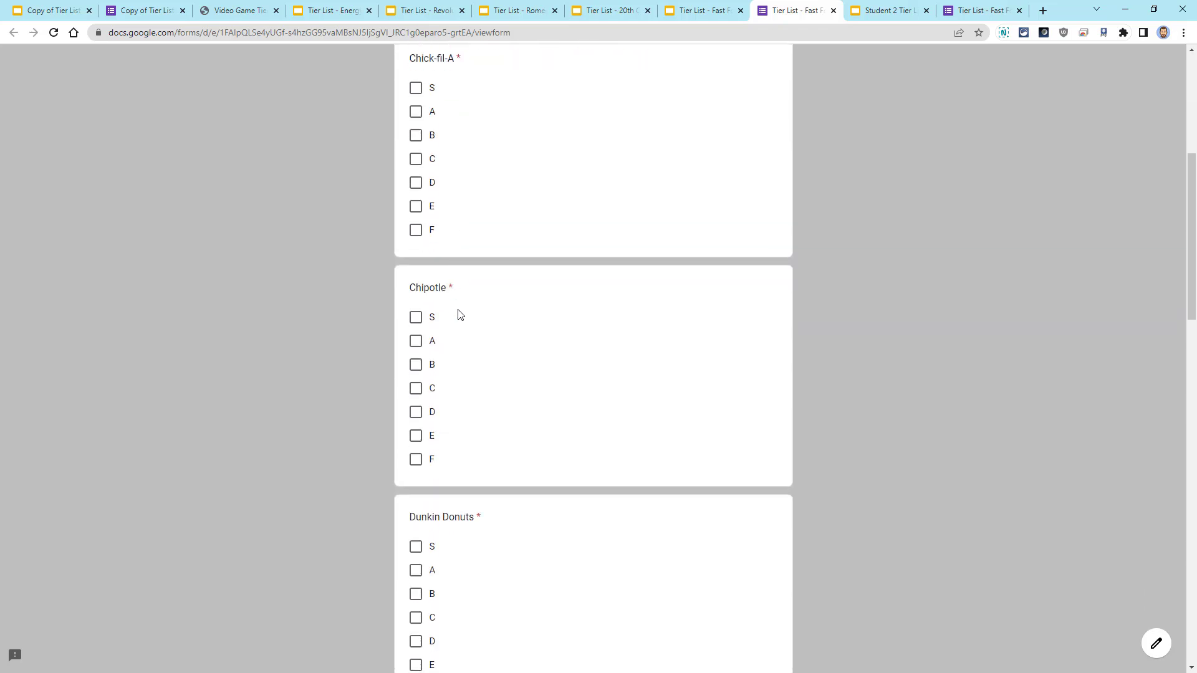
pyautogui.scroll(-11, 459, 313)
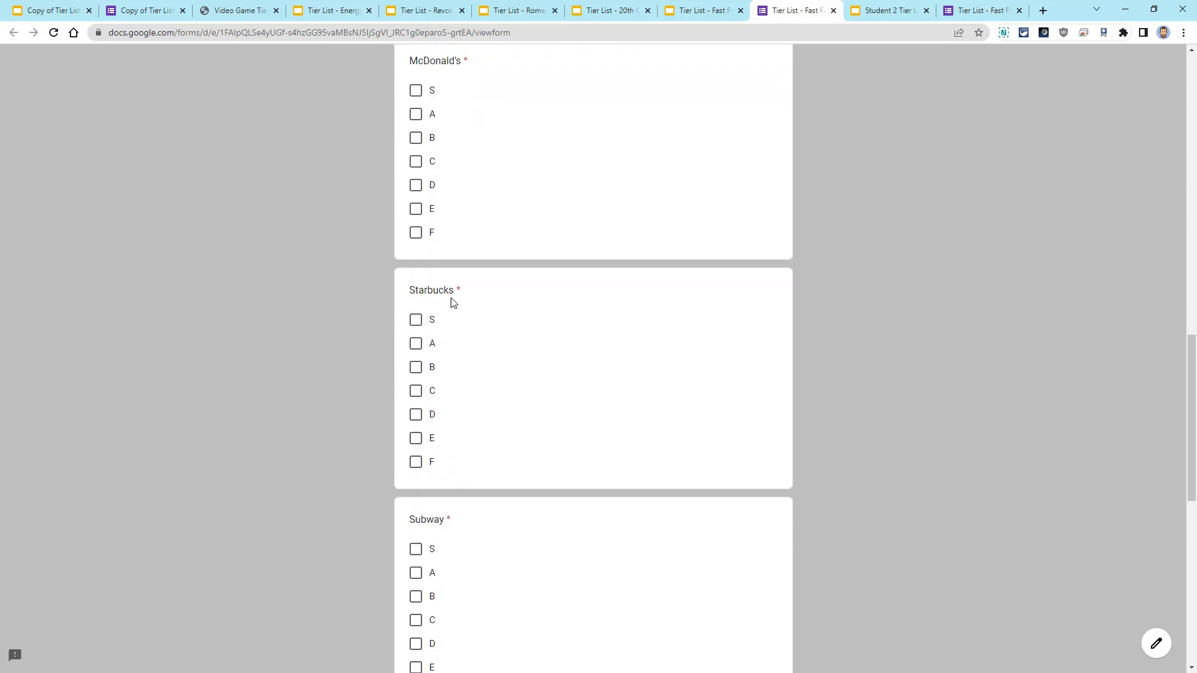
pyautogui.scroll(-10, 453, 302)
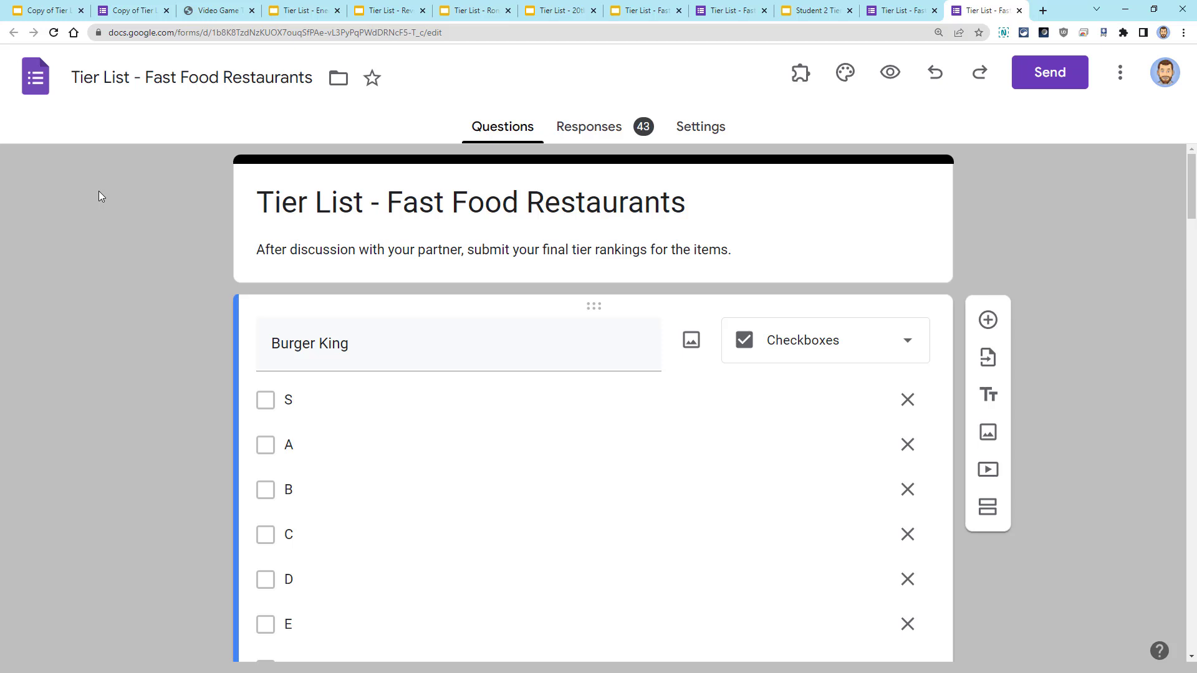
# - Open the form's response summary and examine the tier ranking charts for each restaurant from Burger King to Wendy's
pyautogui.click(605, 131)
pyautogui.scroll(-1, 686, 324)
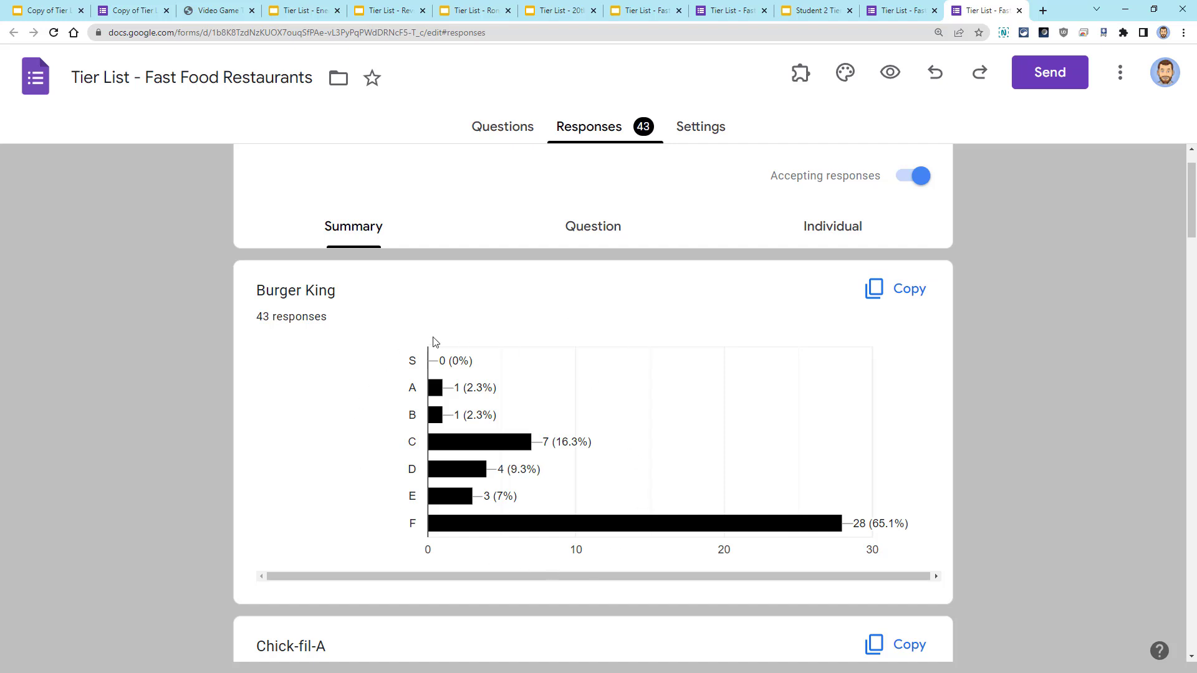
pyautogui.moveTo(531, 429)
pyautogui.scroll(-5, 1013, 305)
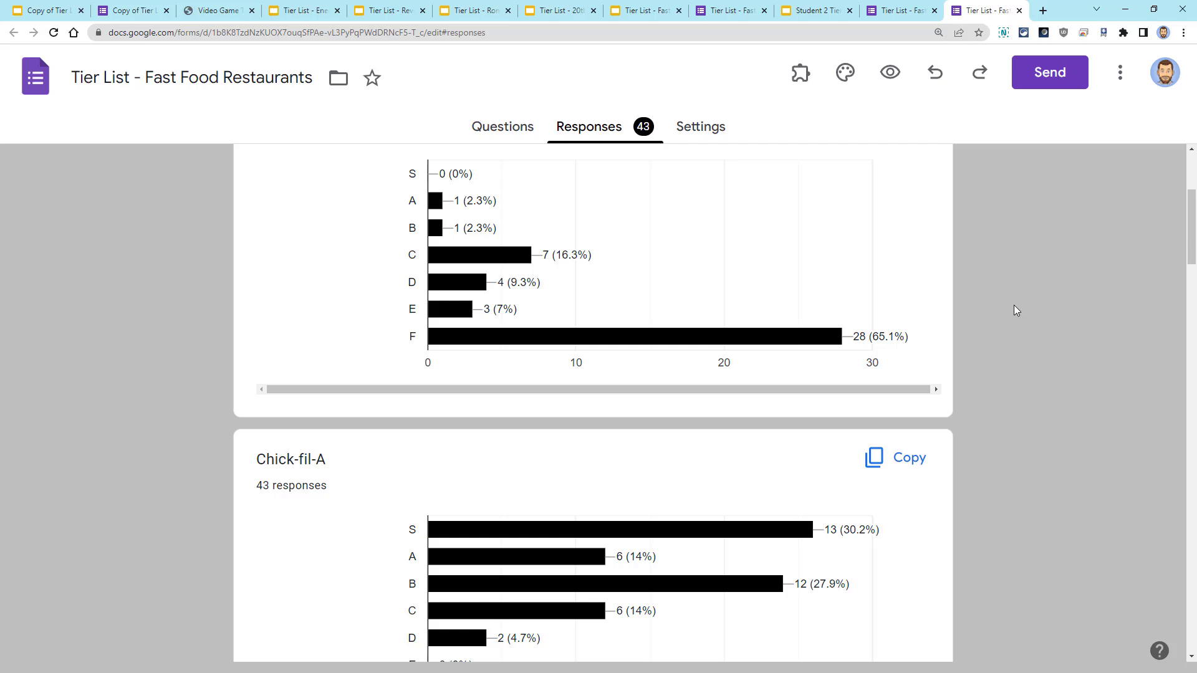
pyautogui.scroll(-4, 1014, 307)
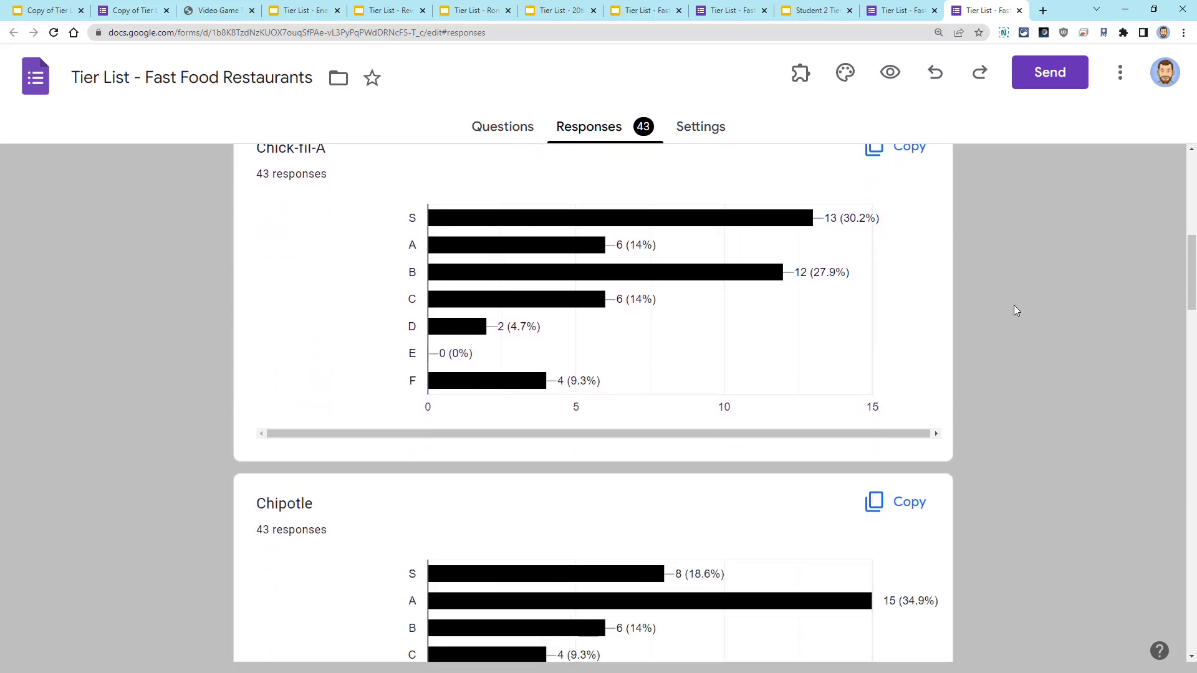
pyautogui.scroll(-1, 1014, 309)
pyautogui.scroll(-1, 1014, 310)
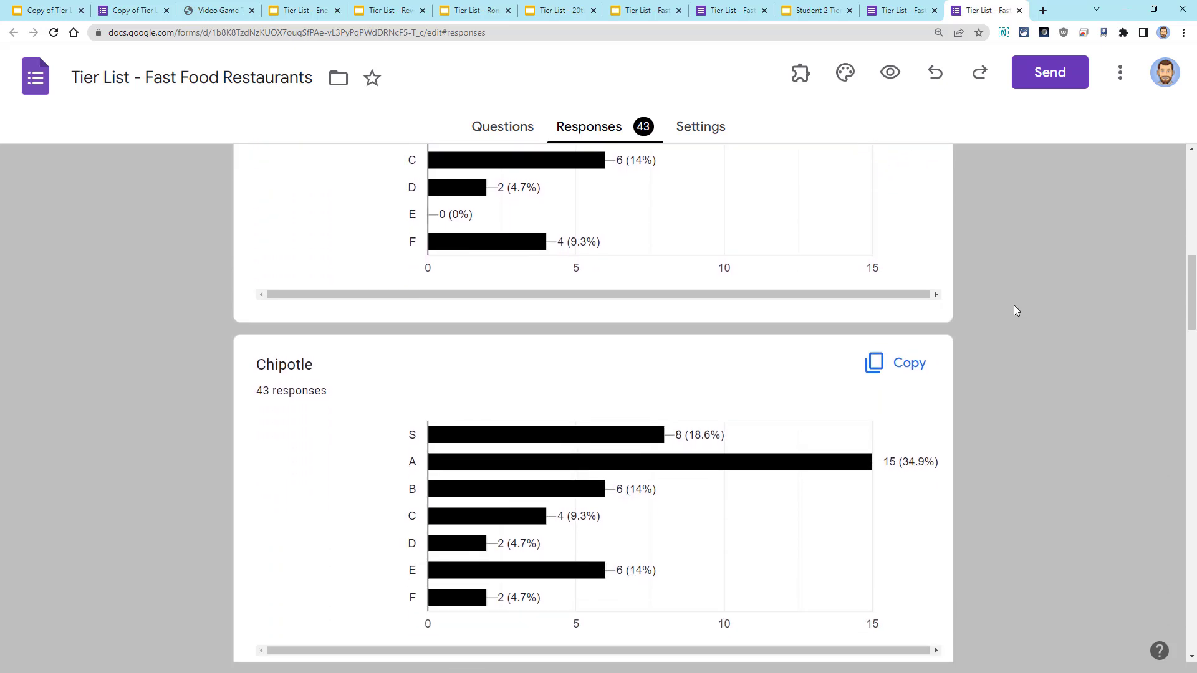
pyautogui.scroll(-6, 1014, 310)
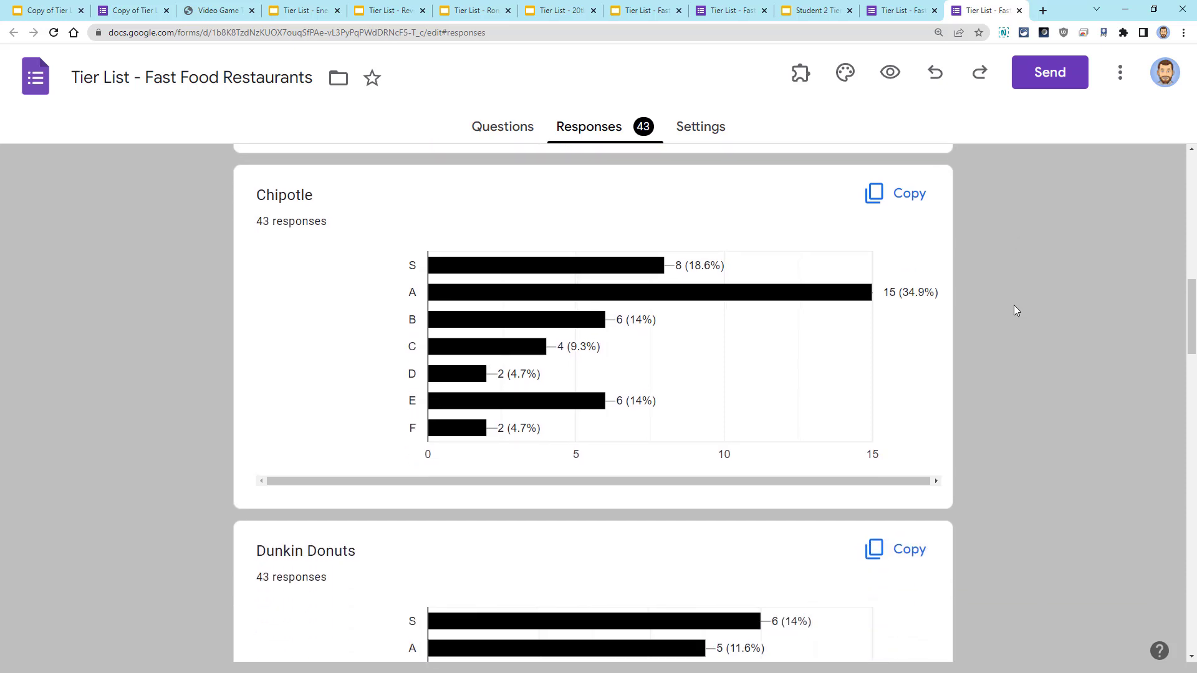
pyautogui.scroll(-8, 1014, 309)
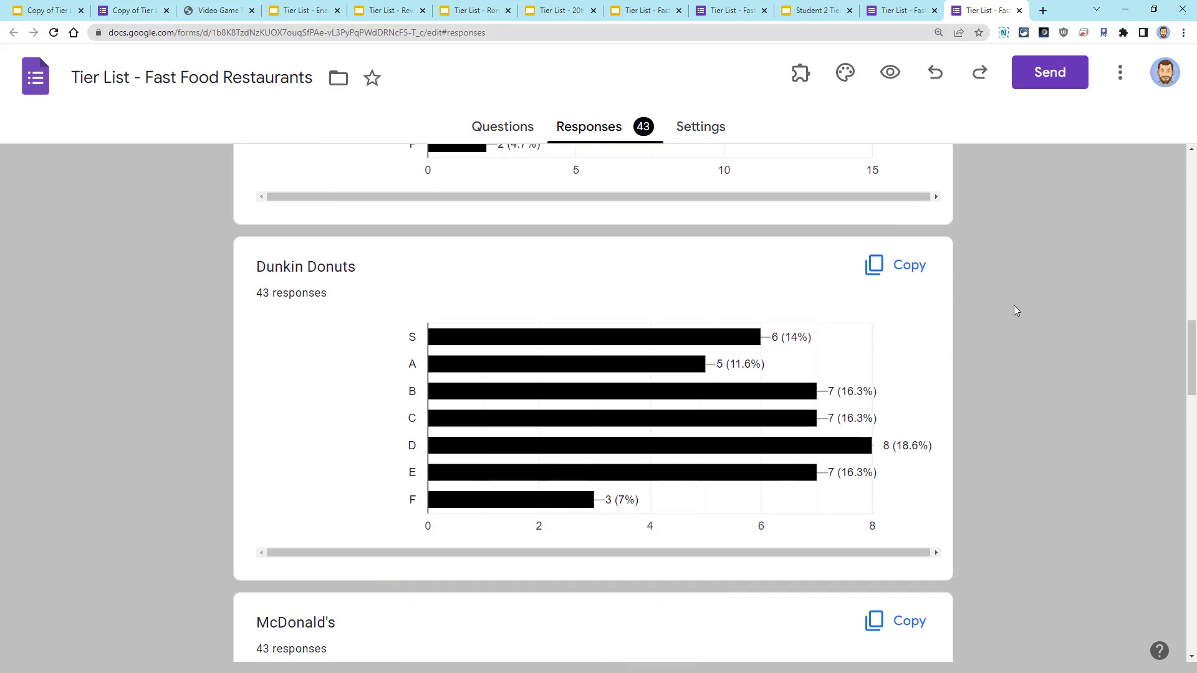
pyautogui.scroll(-4, 1014, 309)
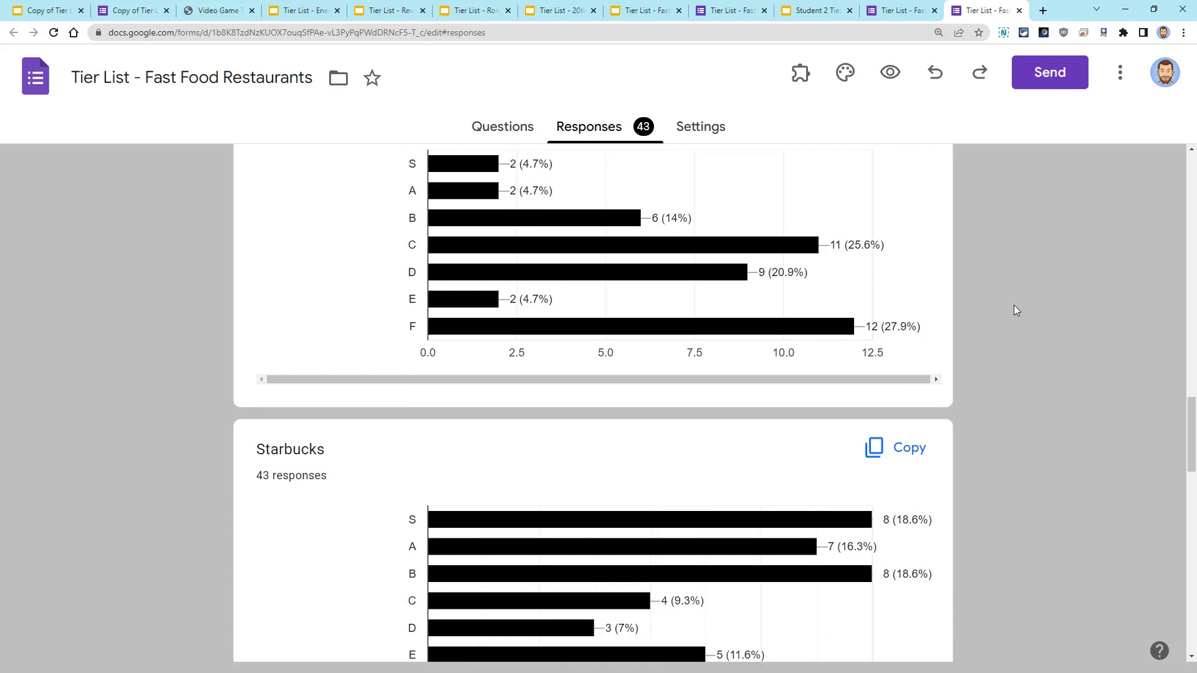
pyautogui.scroll(-5, 1014, 309)
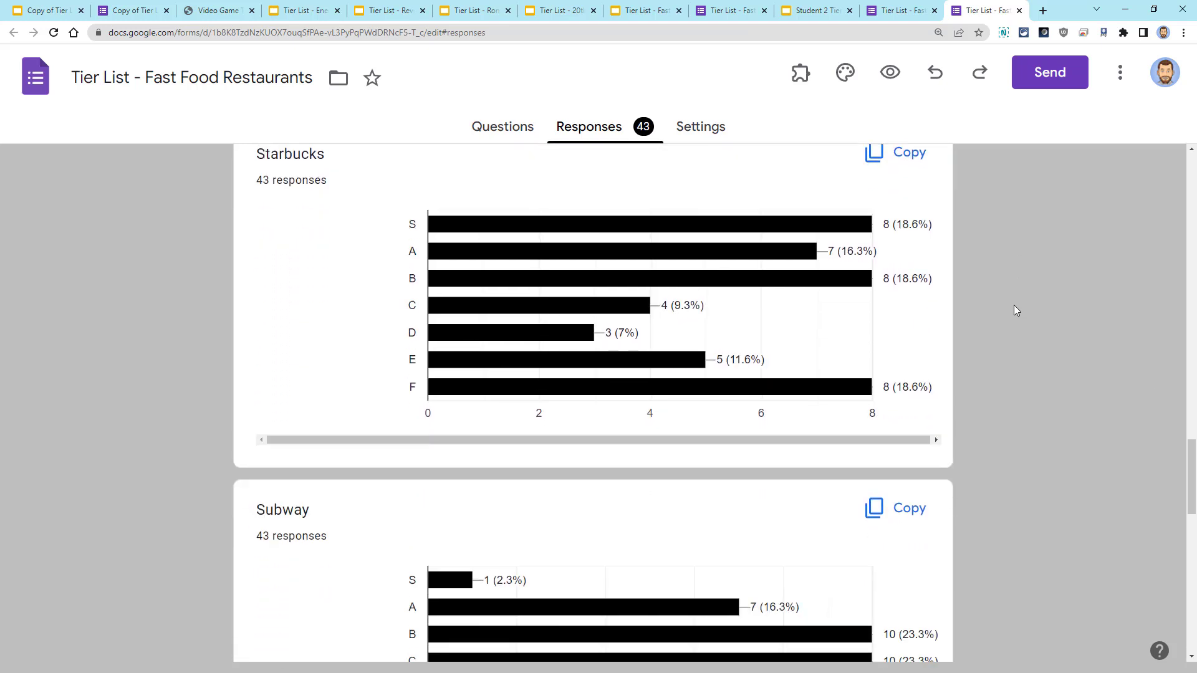
pyautogui.scroll(-5, 1013, 305)
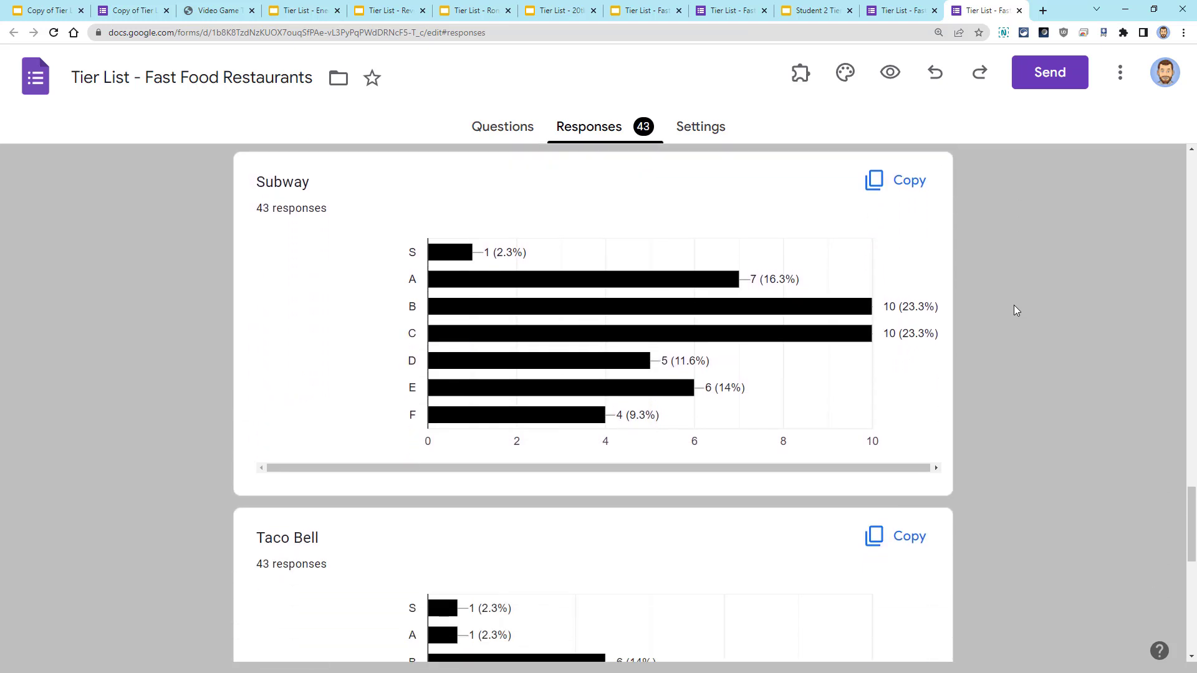
pyautogui.scroll(-2, 1015, 308)
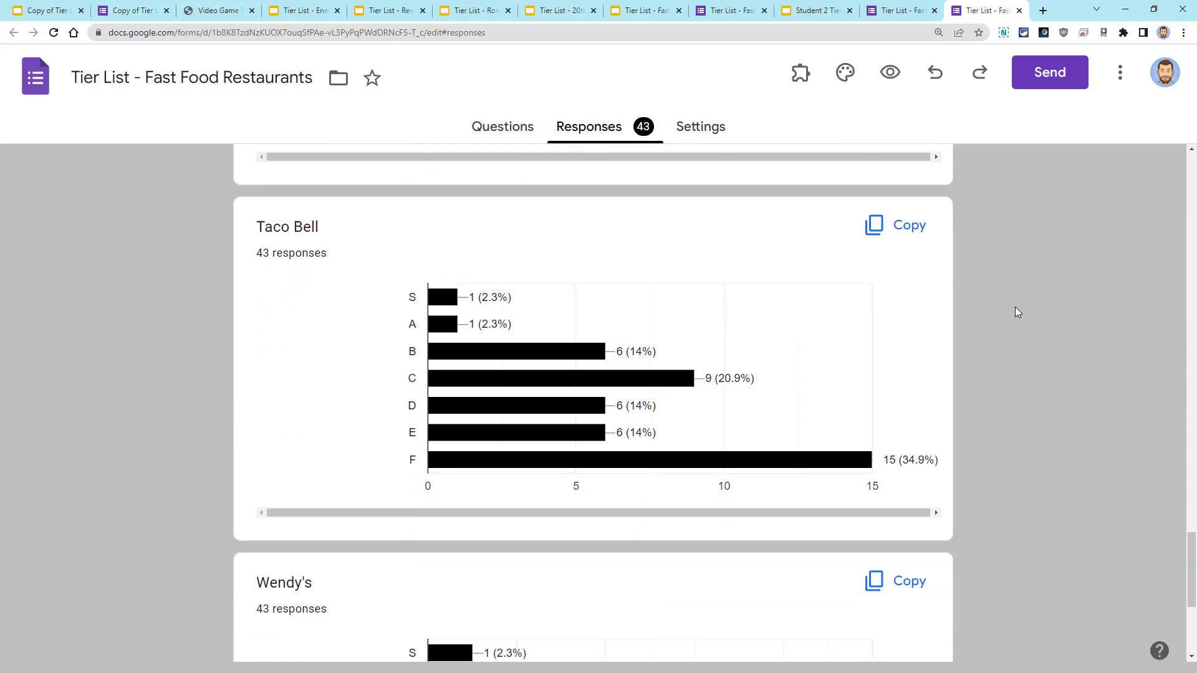
pyautogui.scroll(-1, 1014, 308)
pyautogui.scroll(-3, 1021, 318)
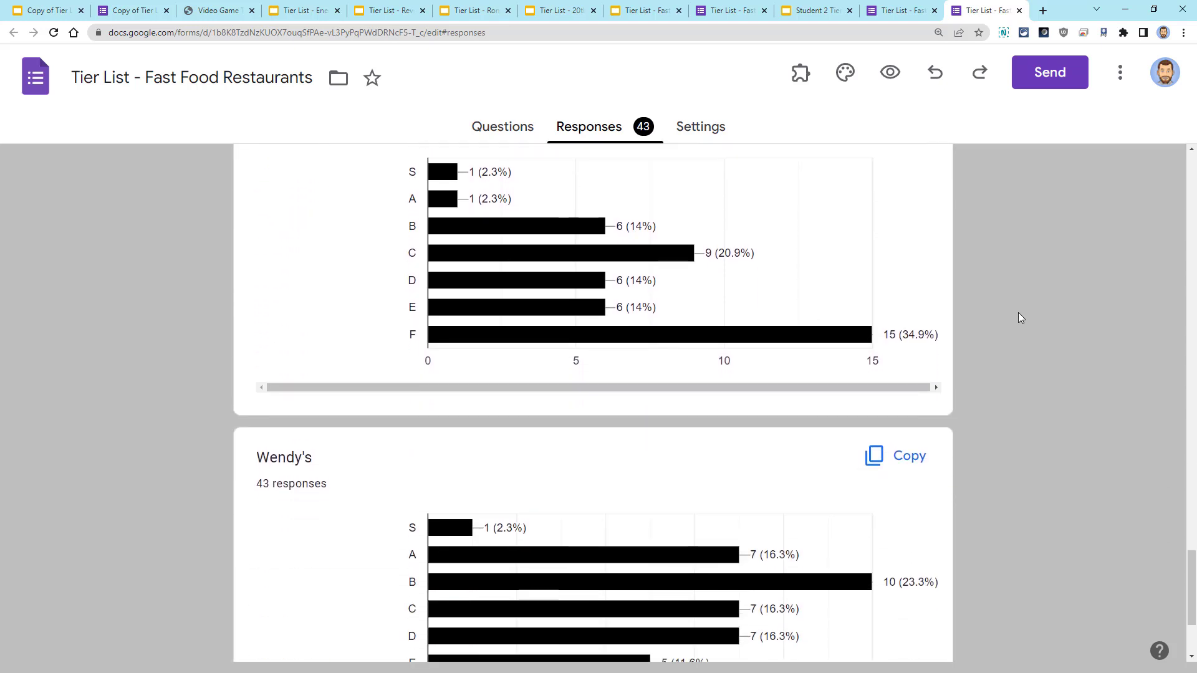
pyautogui.scroll(-1, 1020, 317)
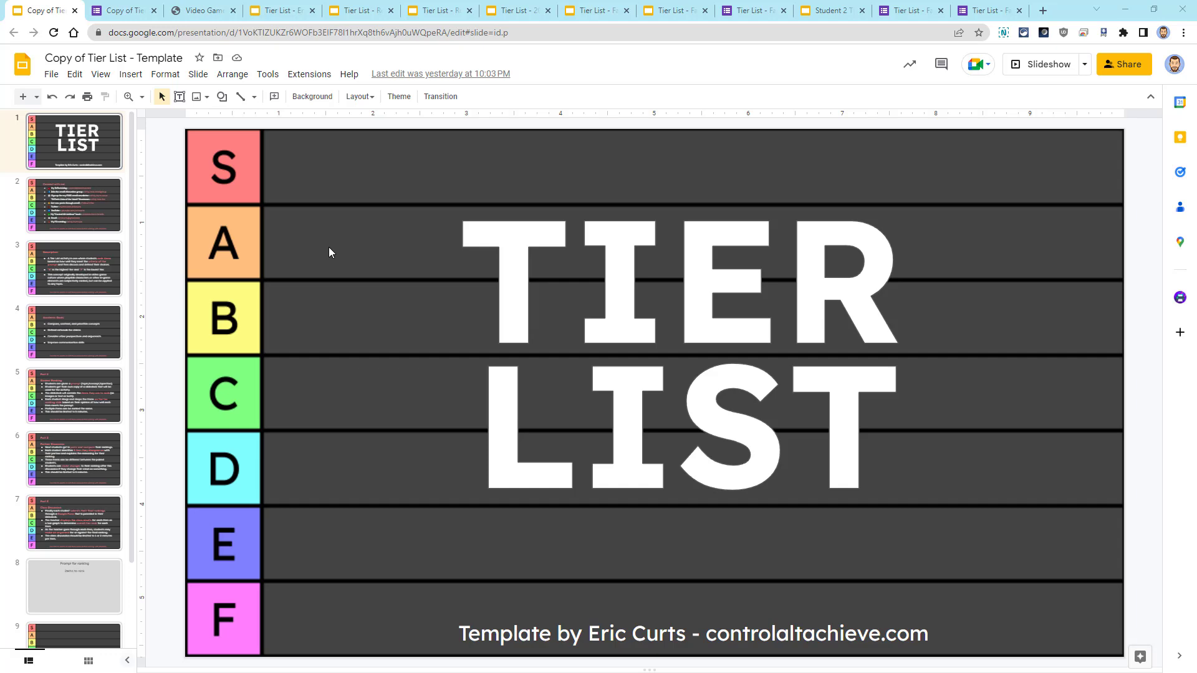
# - Switch to the Copy of Tier List - Template presentation and look through its instruction slides up to Part 3: Class Discussion
pyautogui.click(125, 10)
pyautogui.click(87, 215)
pyautogui.click(85, 264)
pyautogui.click(84, 342)
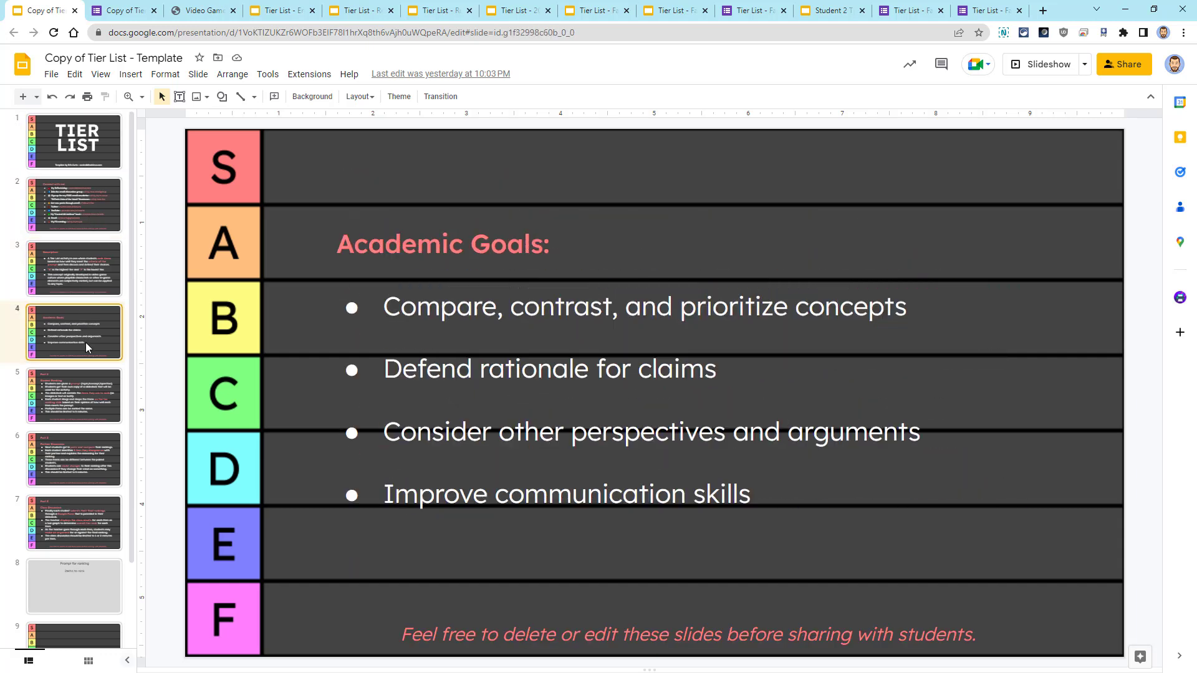
pyautogui.click(84, 396)
pyautogui.click(87, 451)
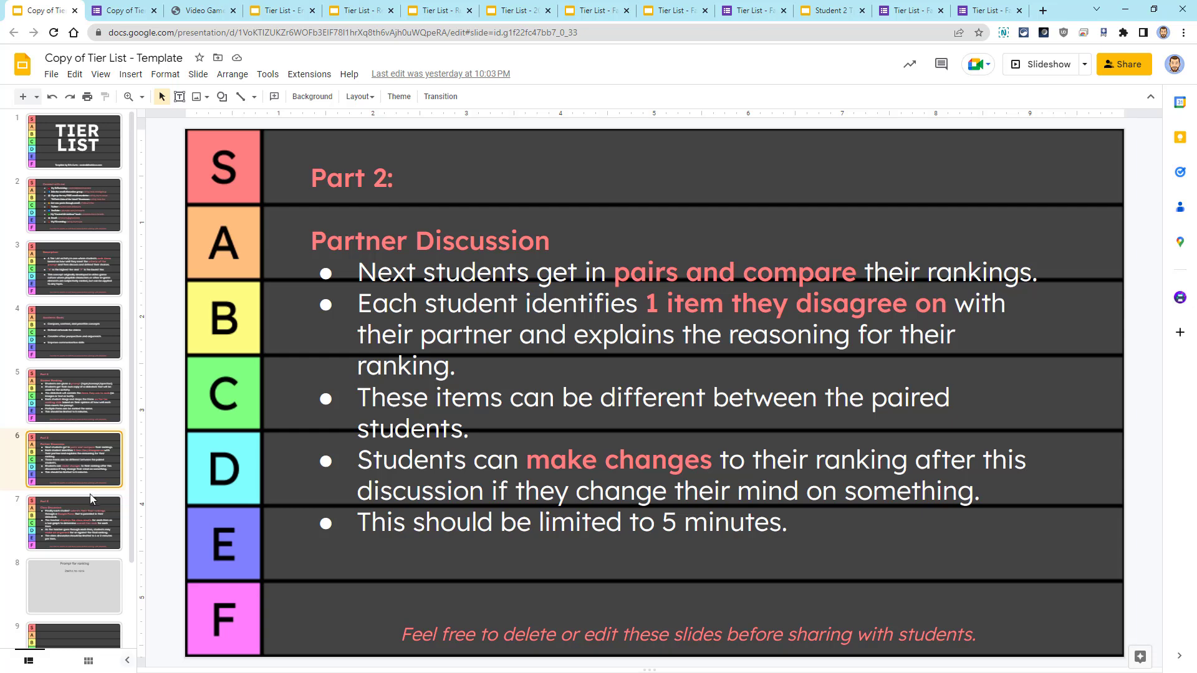
pyautogui.click(93, 525)
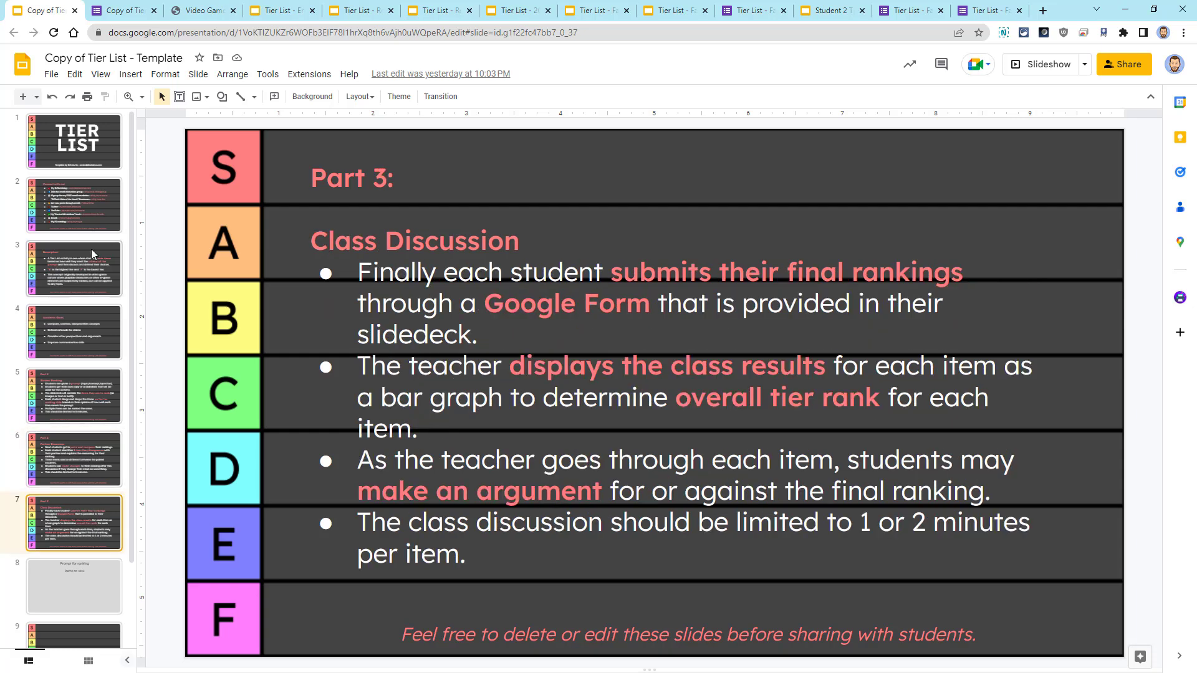
# - Delete the six instruction slides between the title slide and the "Prompt for ranking" slide
pyautogui.click(87, 198)
pyautogui.press('Delete')
pyautogui.press('Delete')
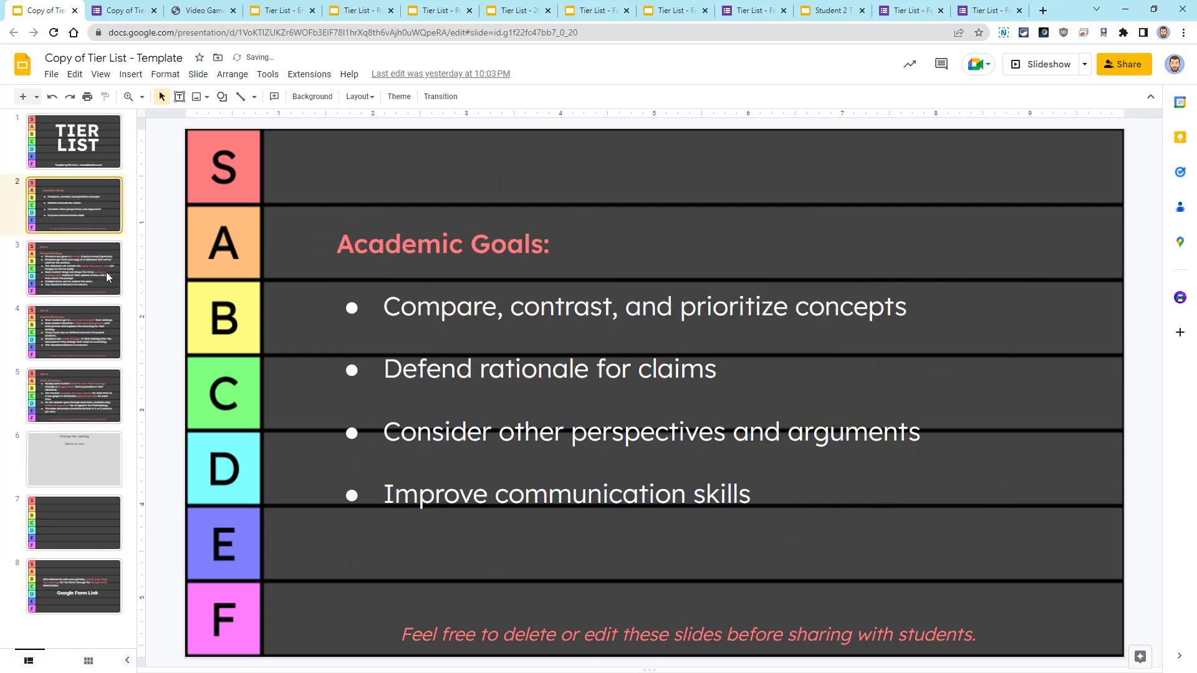
pyautogui.press('Delete')
pyautogui.press('Delete')
pyautogui.press('Delete')
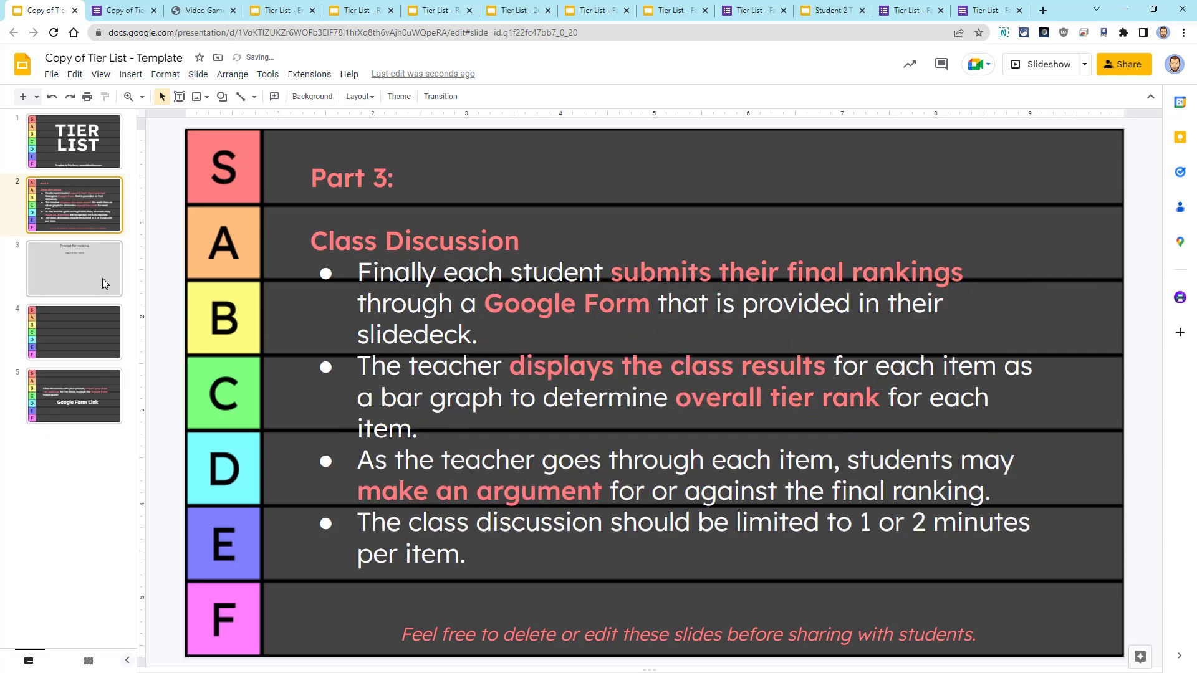
pyautogui.press('Delete')
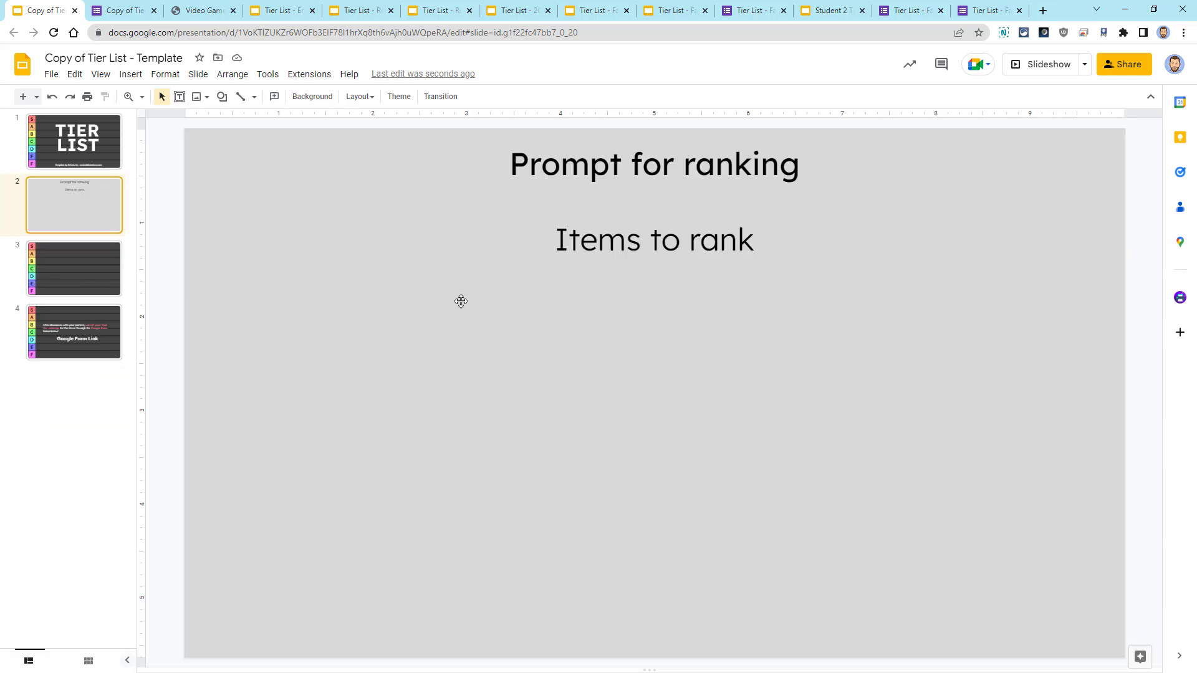
# - Compare the template's prompt slide with those in the Energy Sources, Revolutionary War Battles, Romeo and Juliet, 20th Century Art and Fast Food tier lists
pyautogui.click(648, 170)
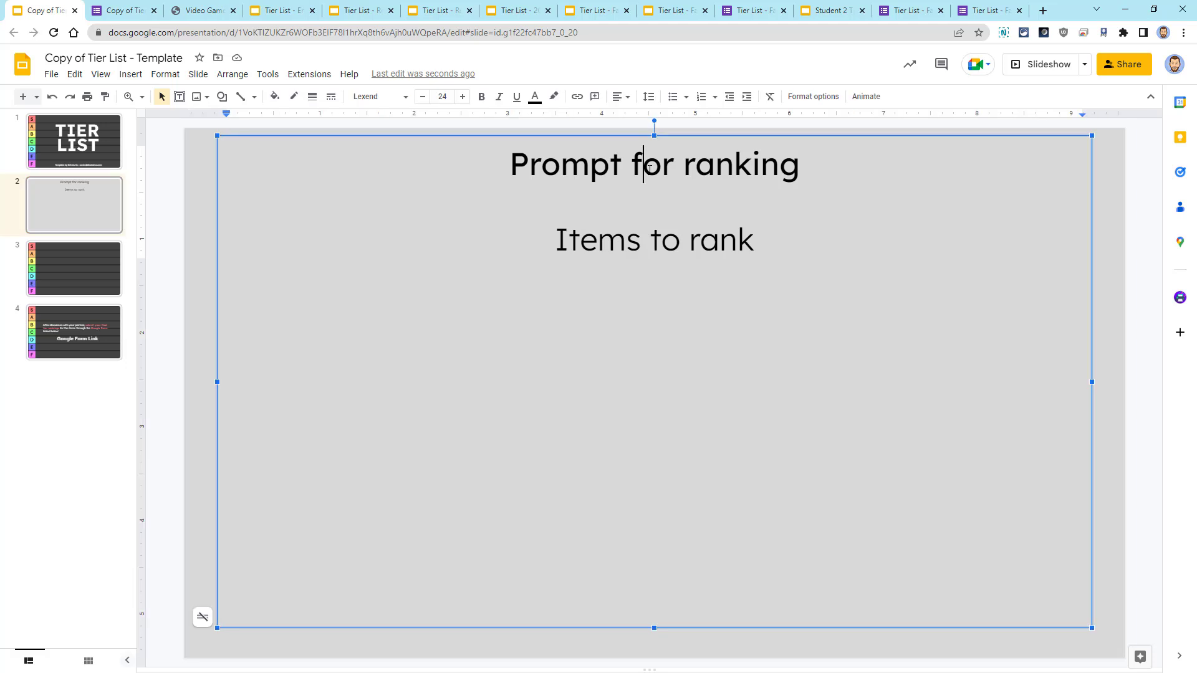
pyautogui.click(662, 245)
pyautogui.click(291, 15)
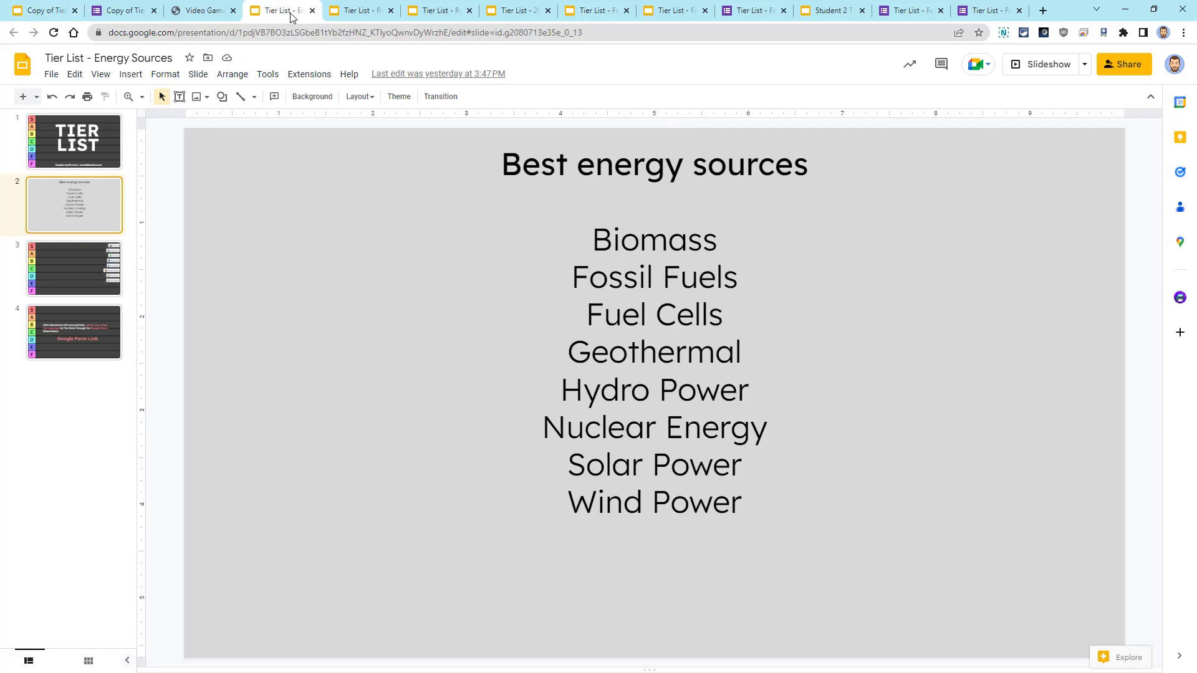
pyautogui.click(355, 14)
pyautogui.click(429, 14)
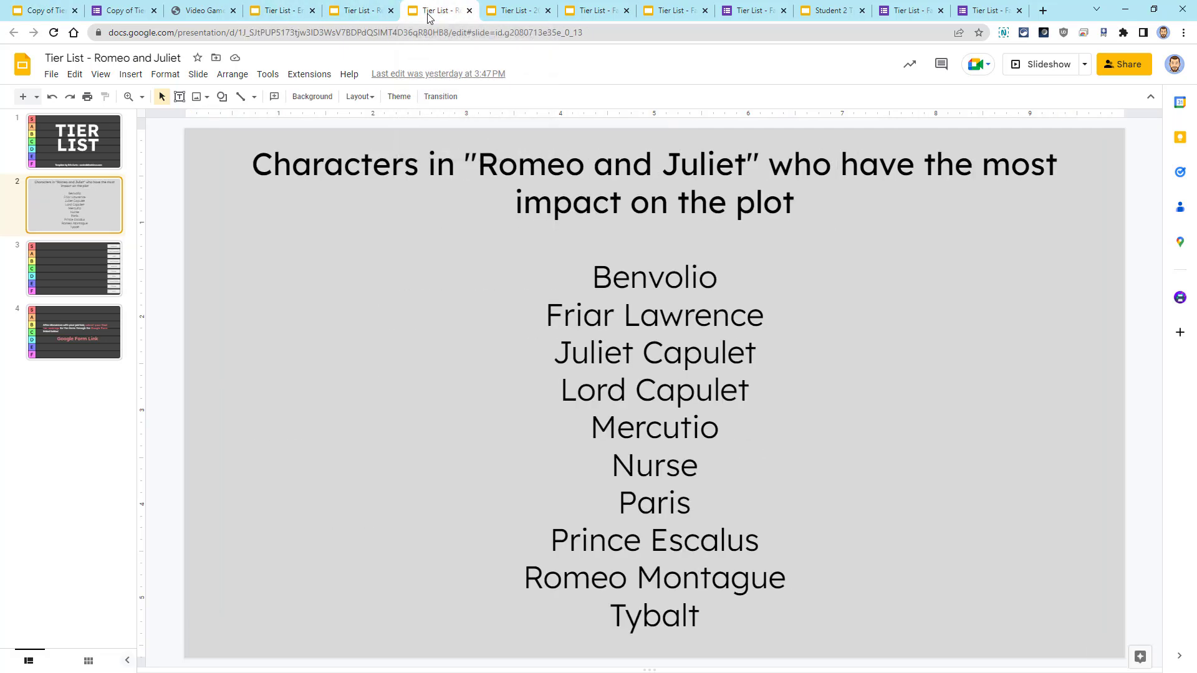
pyautogui.click(518, 10)
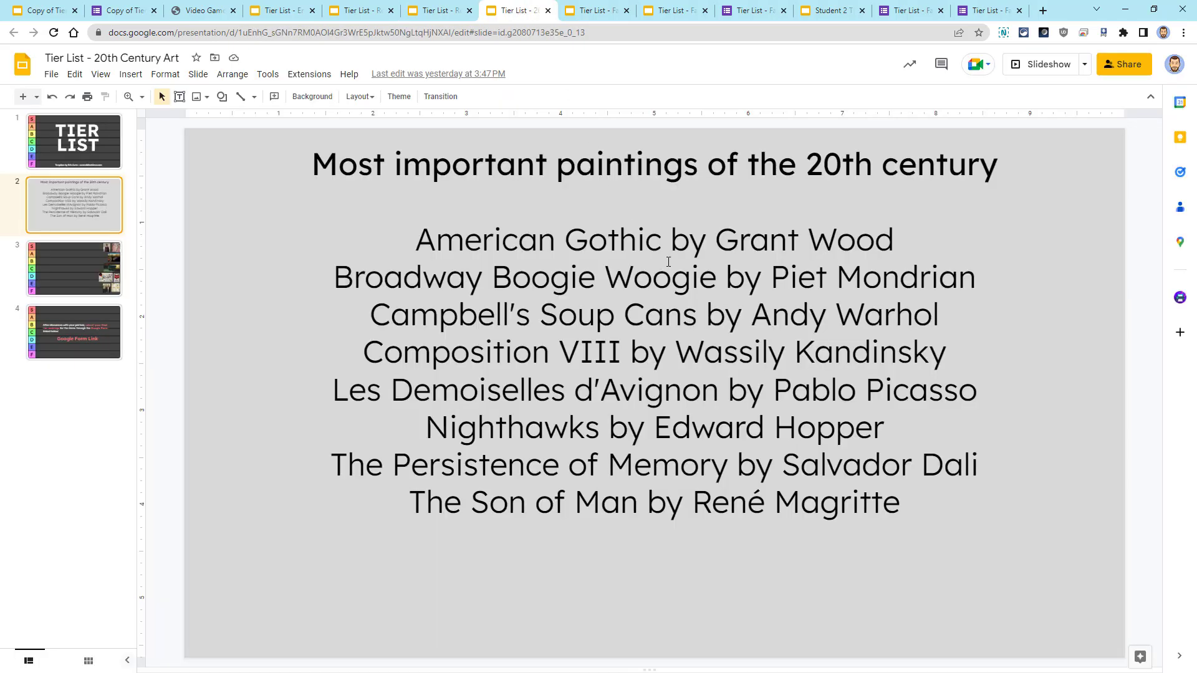
pyautogui.click(596, 11)
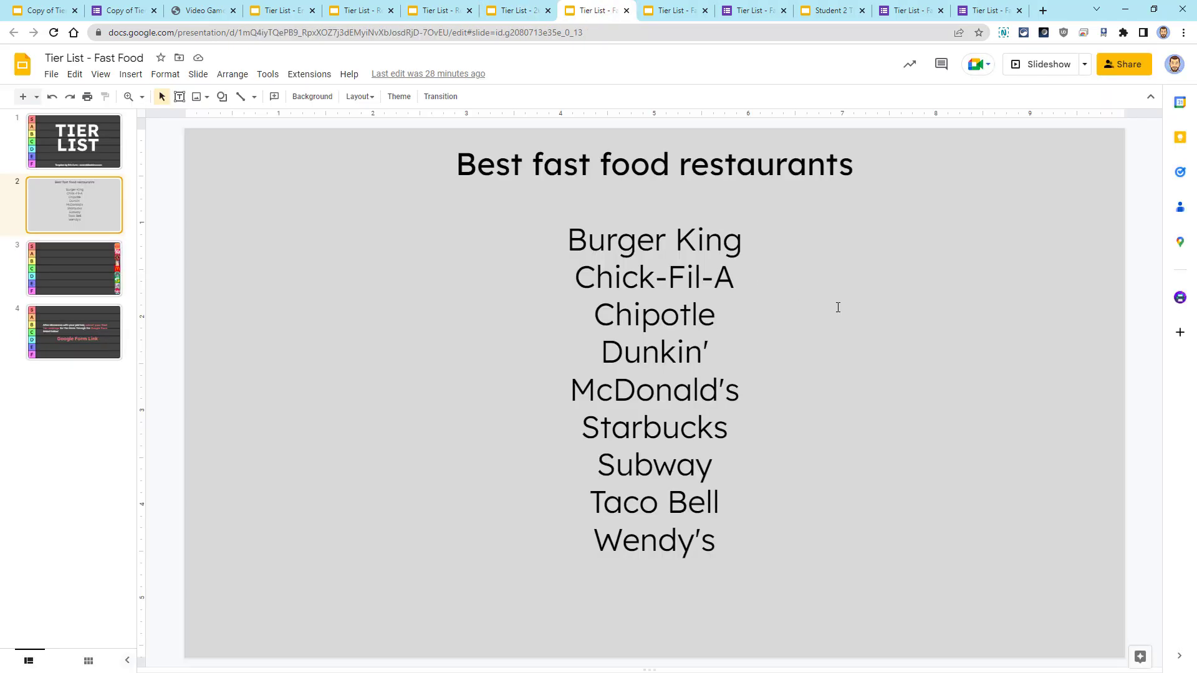
# - Replace the template's placeholder text with "Best fast food restaurants" and list Burger King, Chick-Fil-A, Chipotle, Dunkin', McDonald's, Starbucks, Subway, Taco Bell and Wendy's below
pyautogui.hotkey('ctrl', '1')
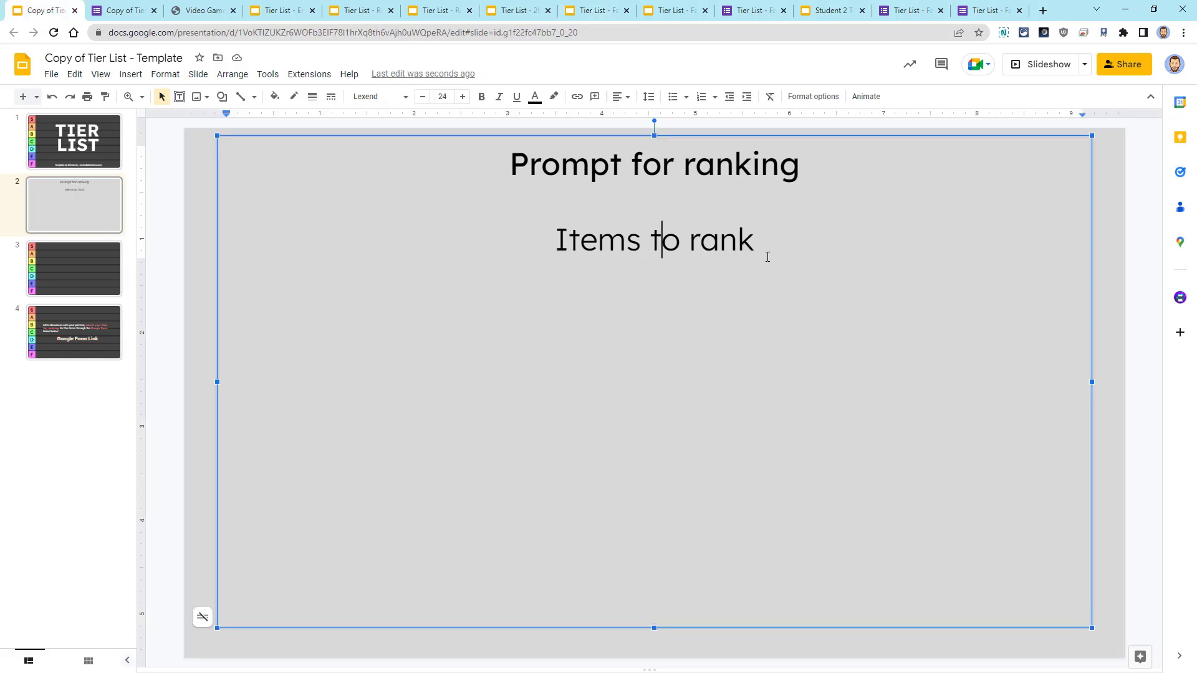
pyautogui.moveTo(767, 253); pyautogui.dragTo(439, 159)
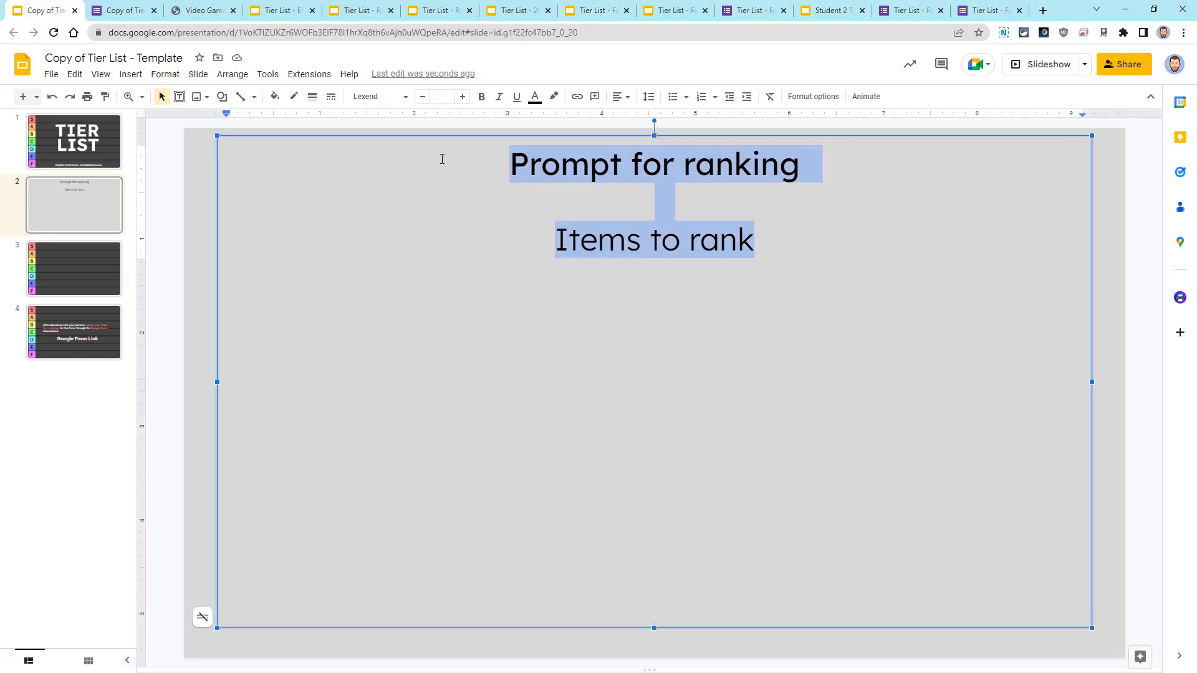
pyautogui.write("Best fast food restaurants  Burger King Chick-Fil-A Chipotle Dunkin' McDonald's Starbucks Subway Taco Bell Wendy's")
pyautogui.click(157, 243)
# - Look at the template's blank tier slide and examine the item labels on the Energy Sources tier slide, from Biomass to Hydro Power
pyautogui.click(59, 272)
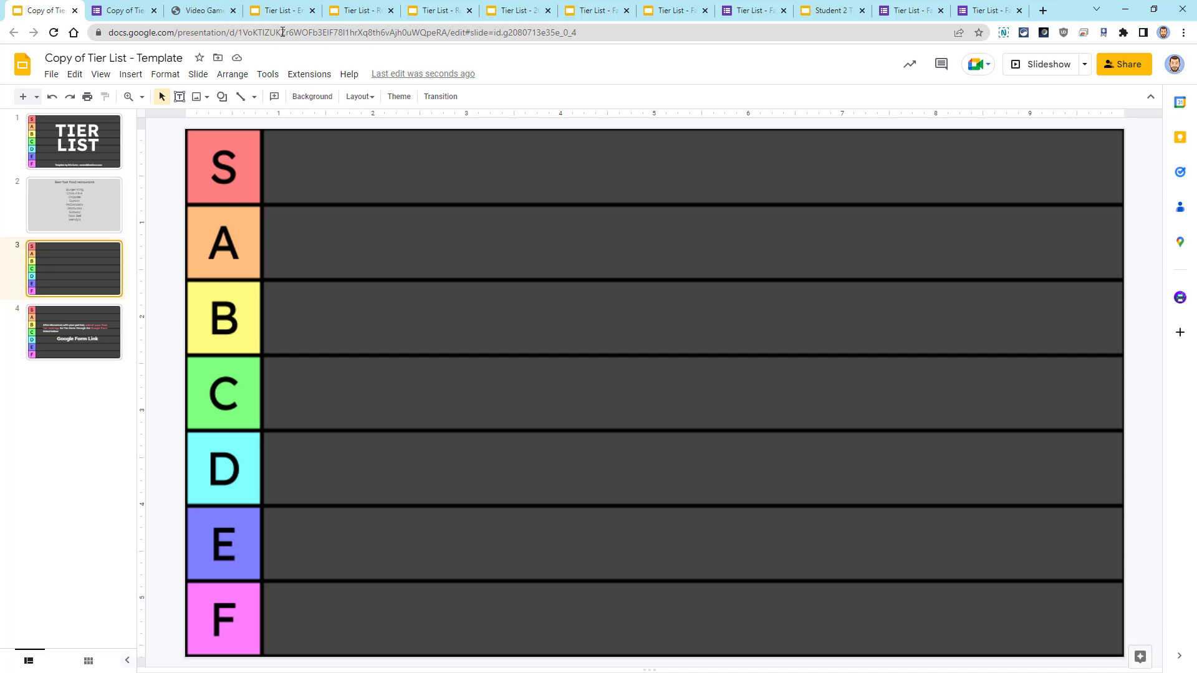
pyautogui.click(282, 10)
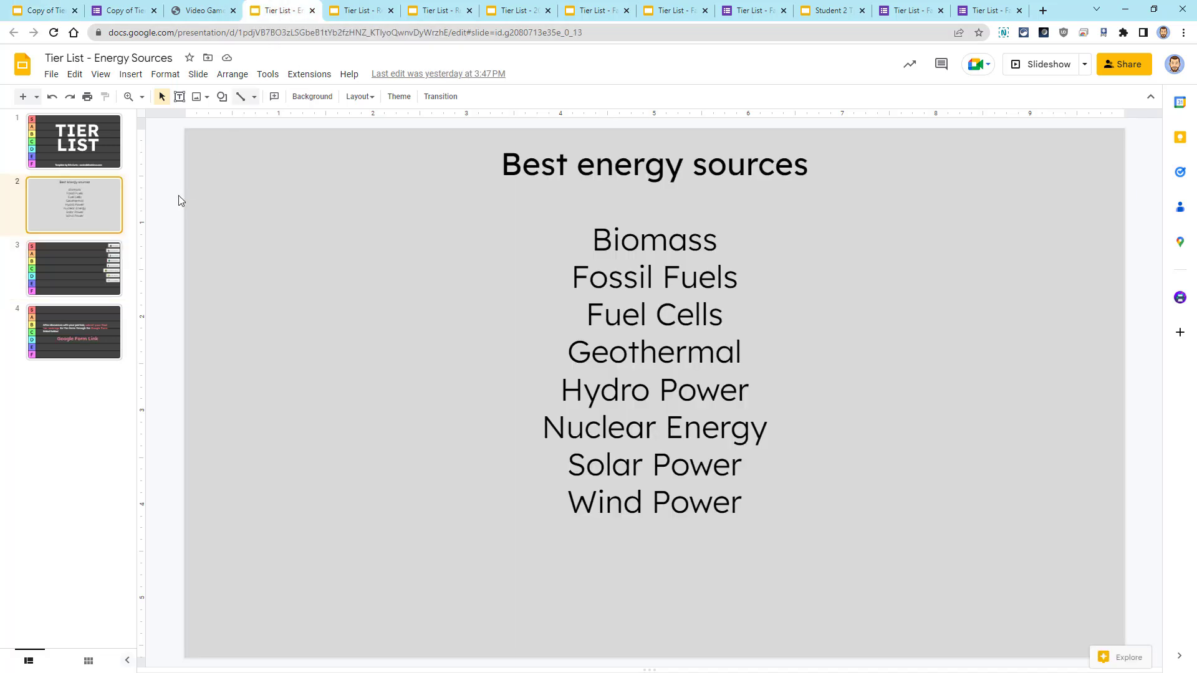
pyautogui.click(83, 272)
pyautogui.click(1053, 164)
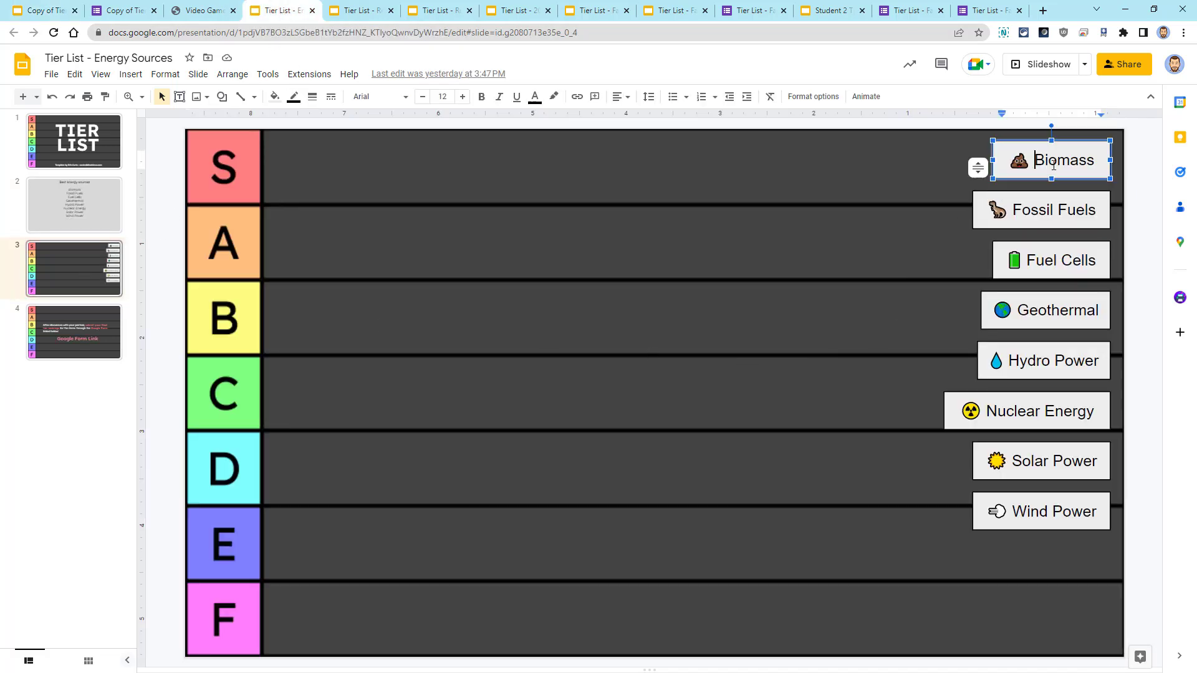
pyautogui.click(1045, 216)
pyautogui.click(1034, 263)
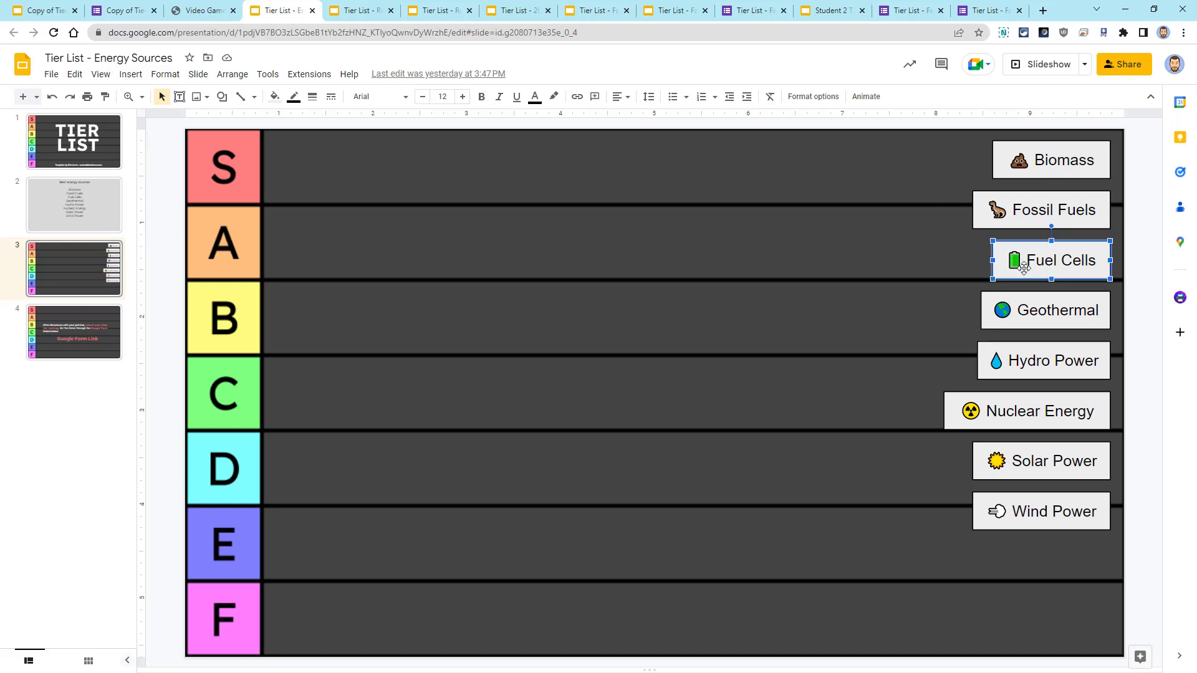
pyautogui.click(1020, 315)
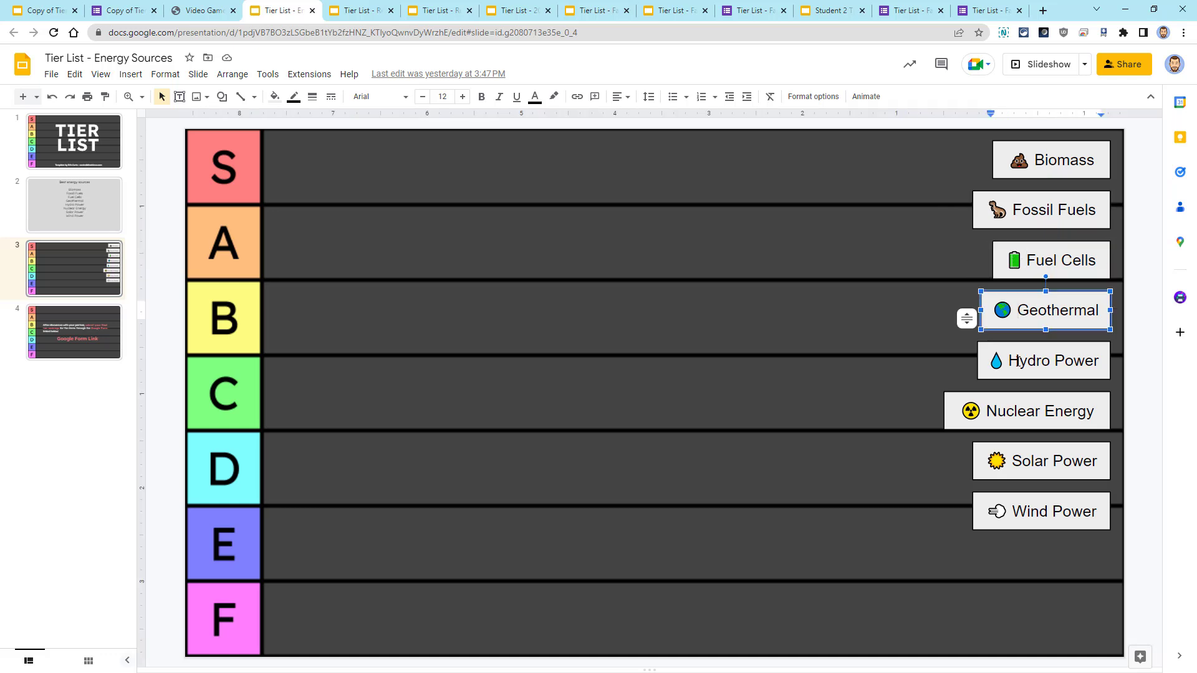
pyautogui.click(1018, 362)
# - Examine the movable item labels on the tier slides of the Revolutionary War Battles and Romeo and Juliet presentations
pyautogui.click(354, 13)
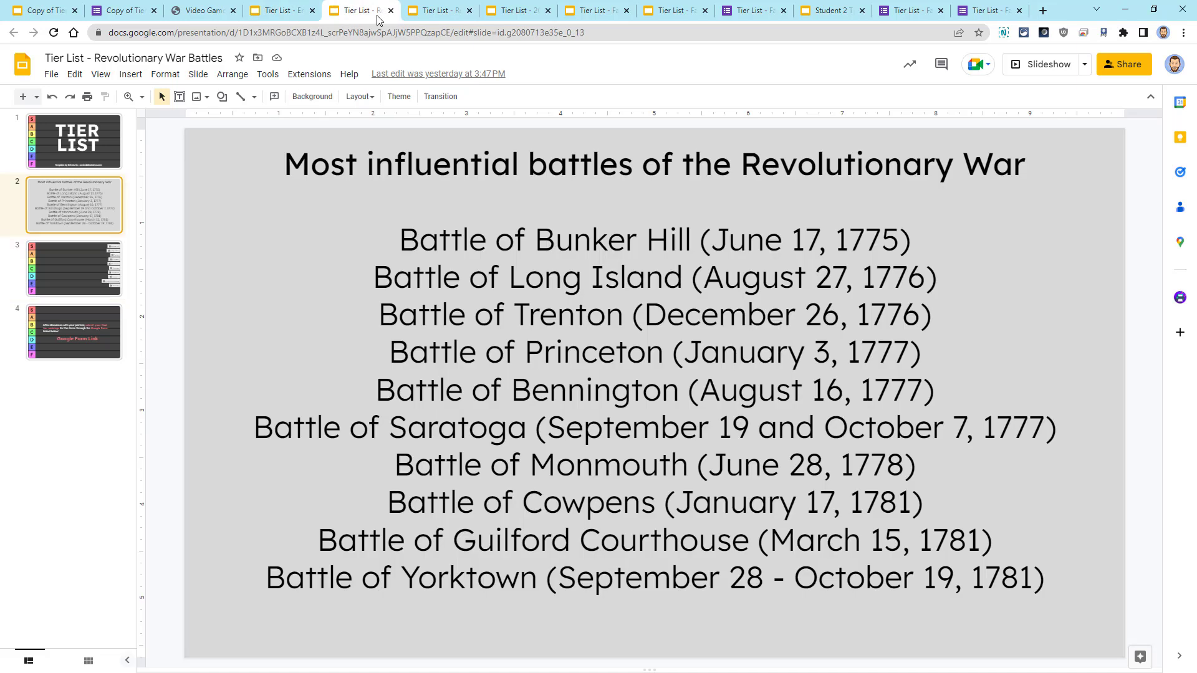
pyautogui.click(105, 263)
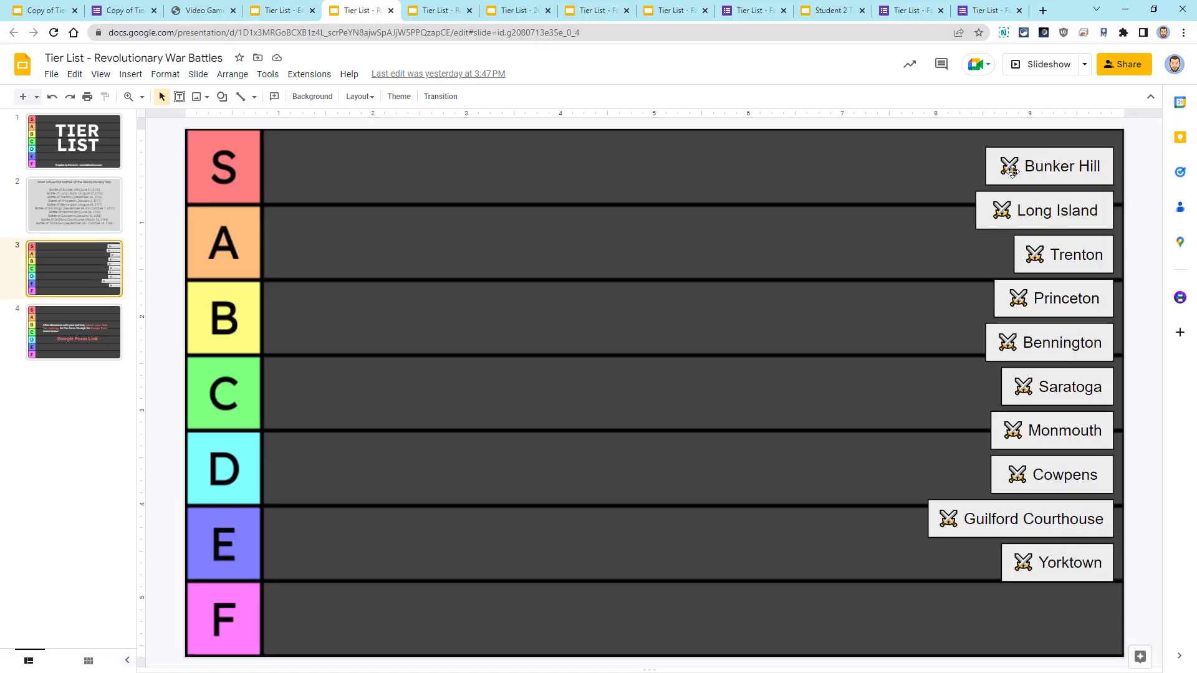
pyautogui.click(1011, 167)
pyautogui.click(438, 14)
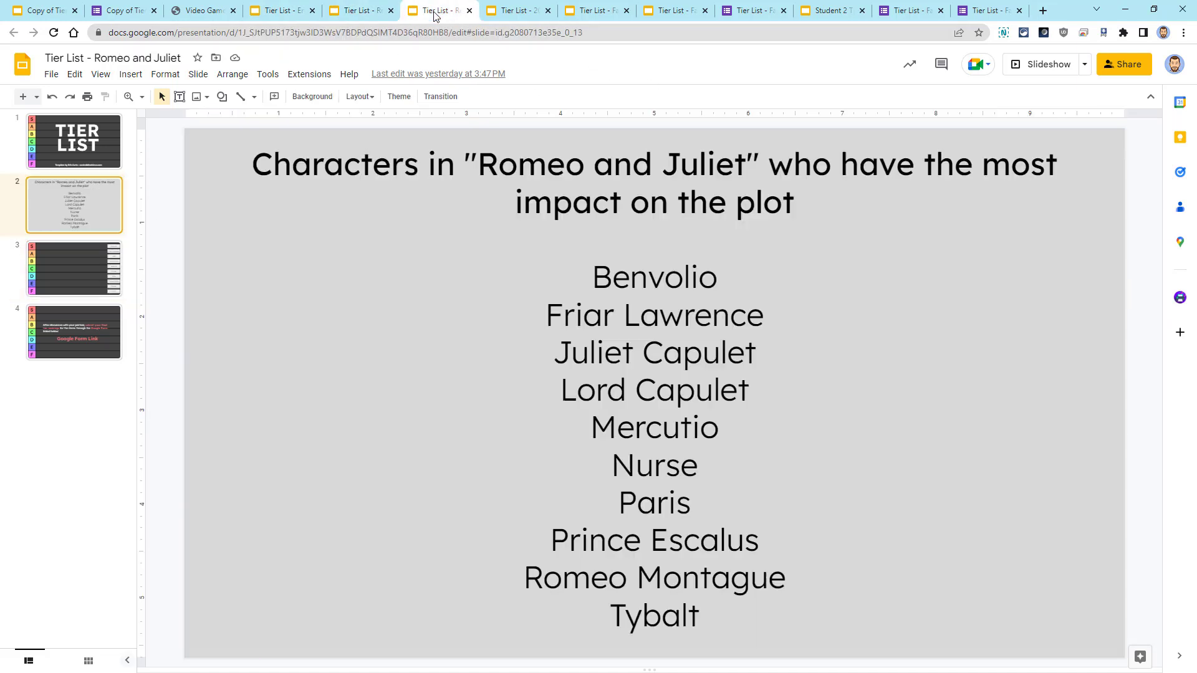
pyautogui.click(68, 285)
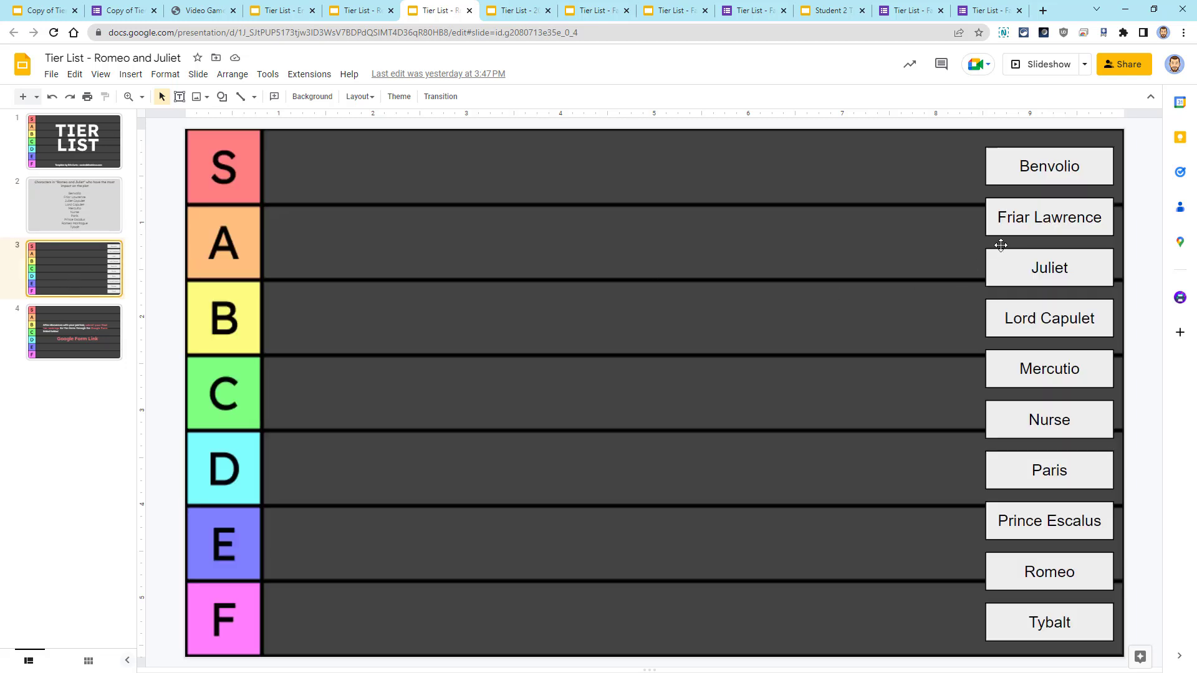
pyautogui.click(1018, 213)
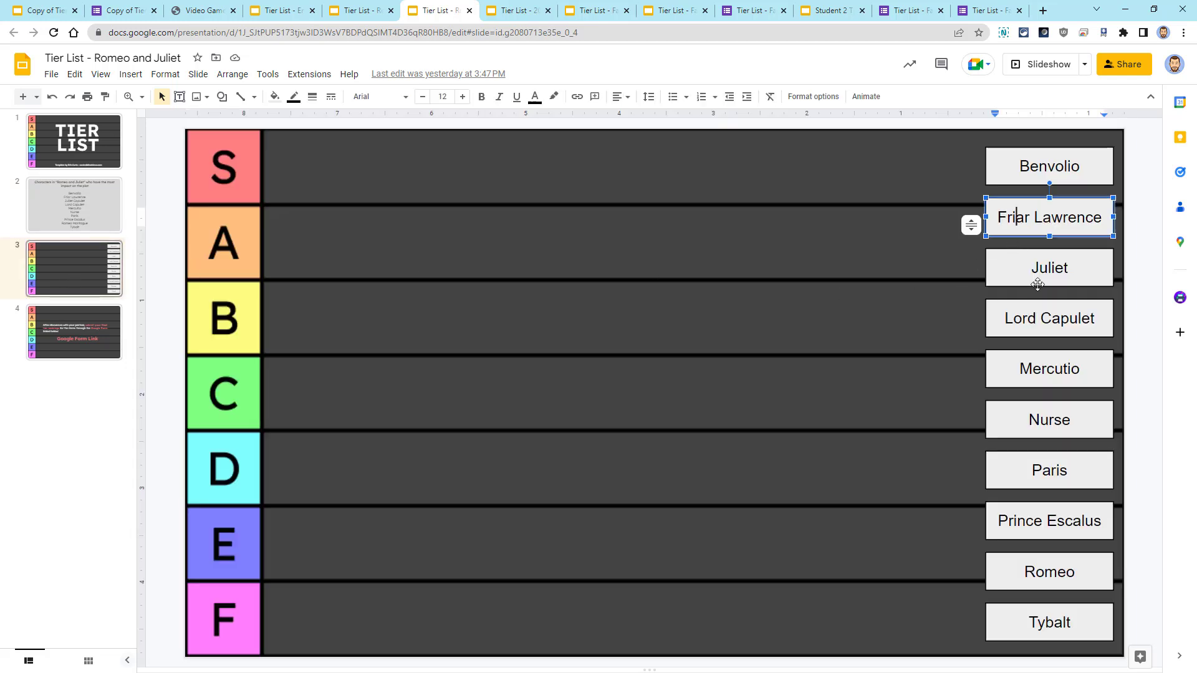
# - Examine the movable painting images on the tier slide of the 20th Century Art presentation
pyautogui.click(529, 15)
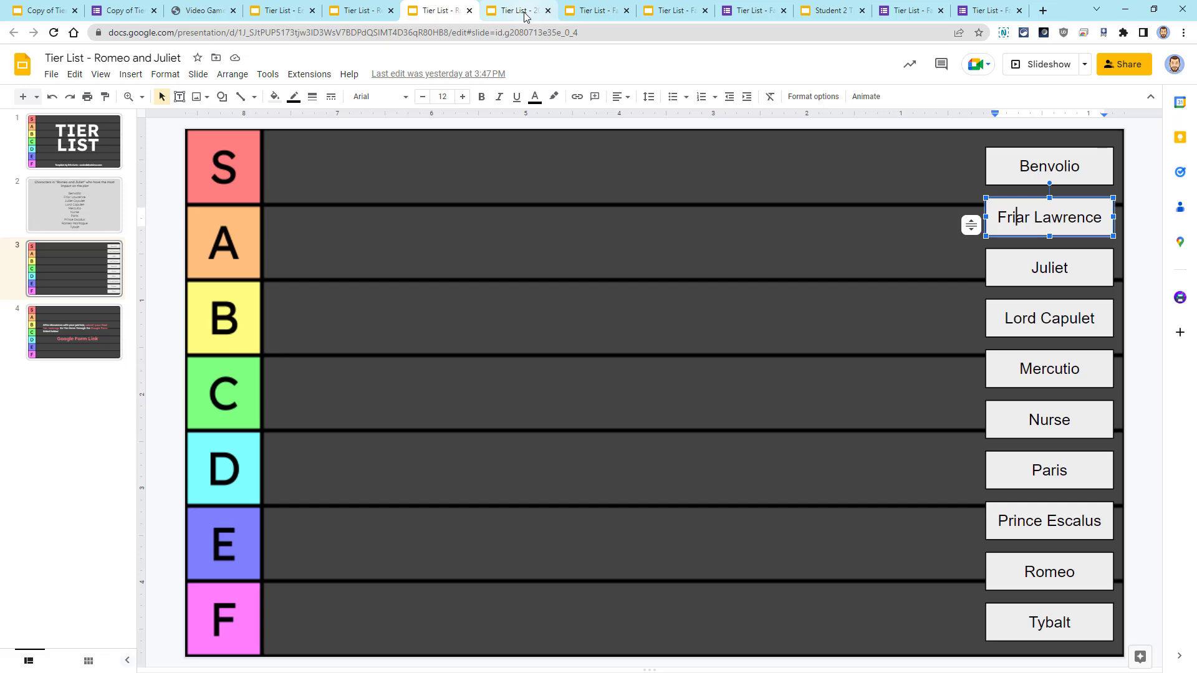
pyautogui.click(45, 264)
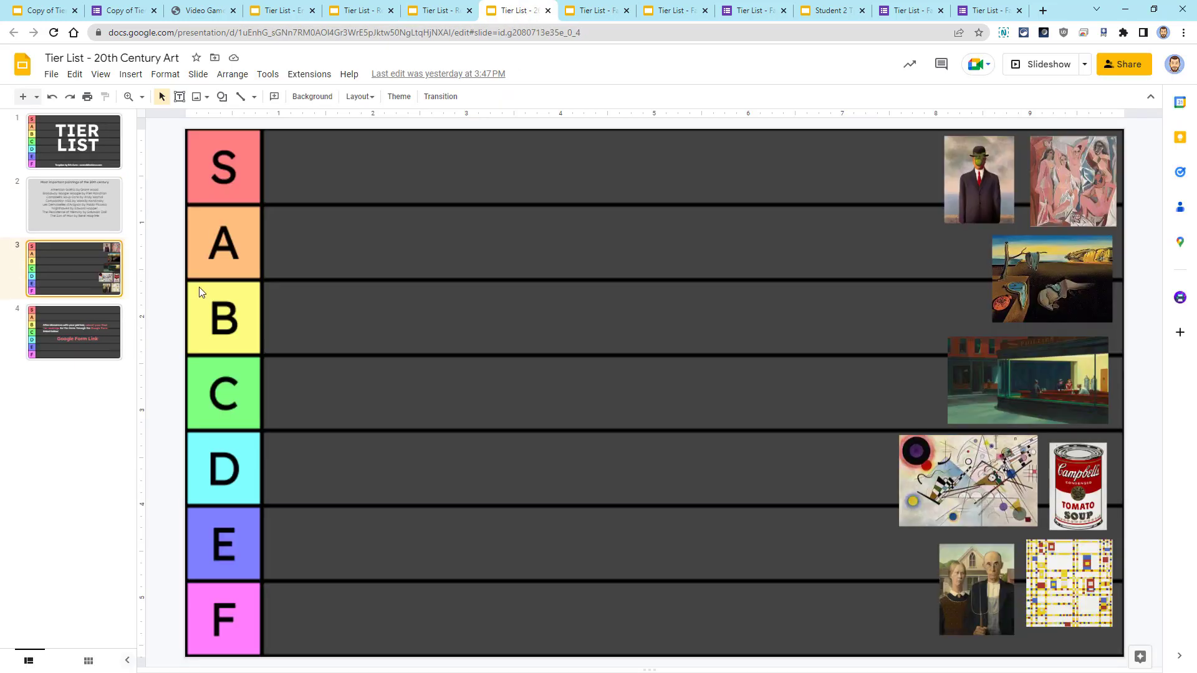
pyautogui.click(990, 208)
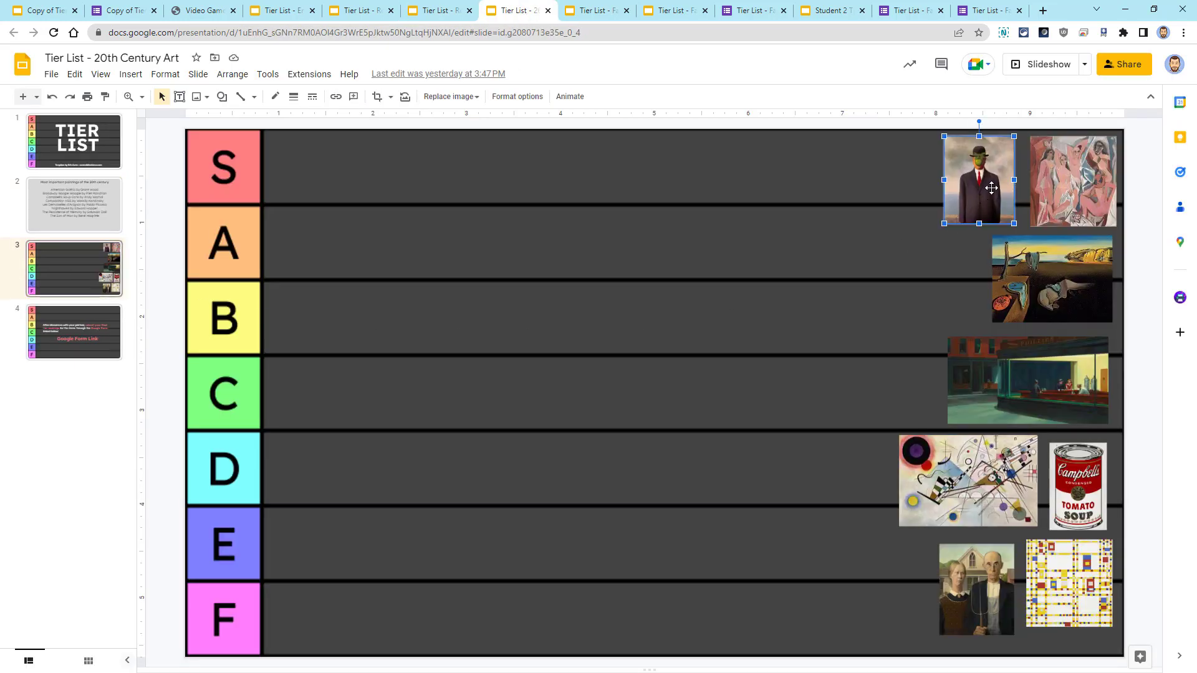
pyautogui.click(1082, 181)
pyautogui.click(1056, 302)
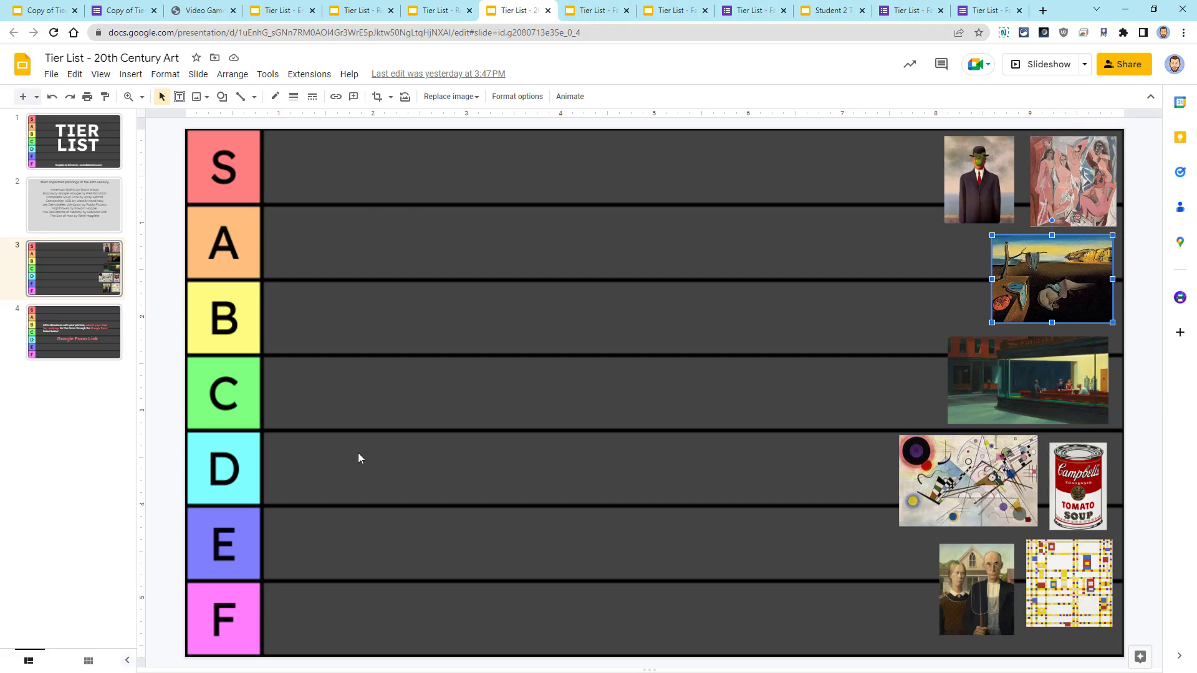
# - Copy all nine restaurant logos from the Fast Food presentation's tier slide onto the template copy's blank tier slide
pyautogui.click(589, 11)
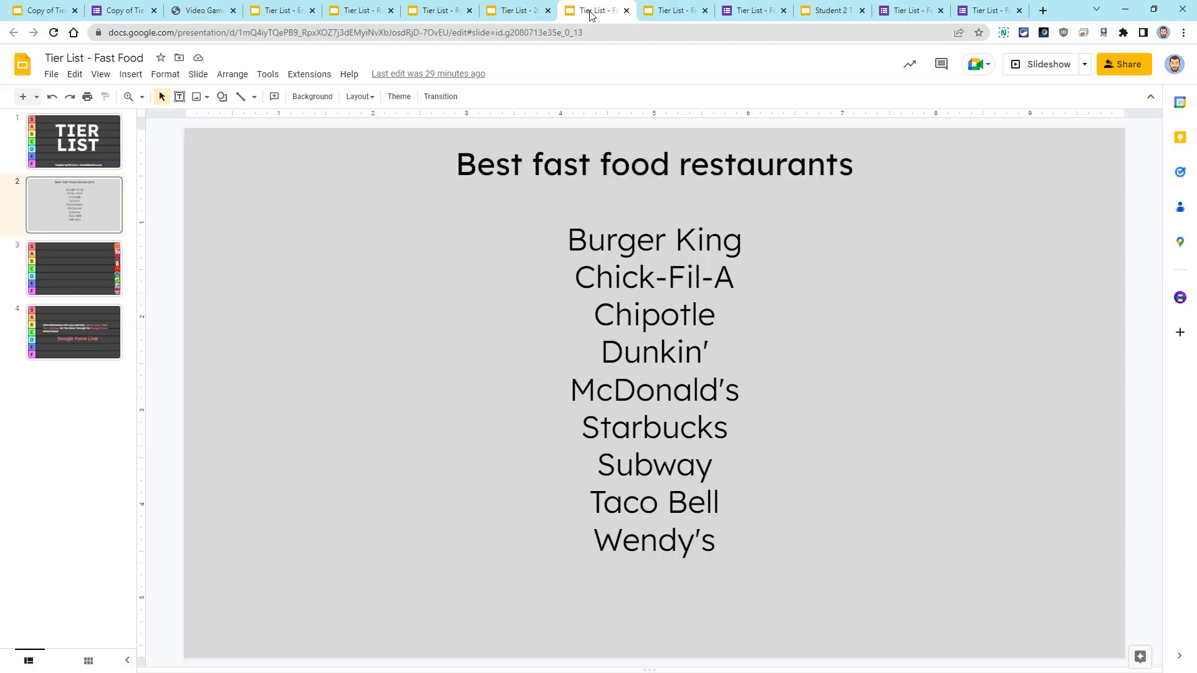
pyautogui.click(56, 268)
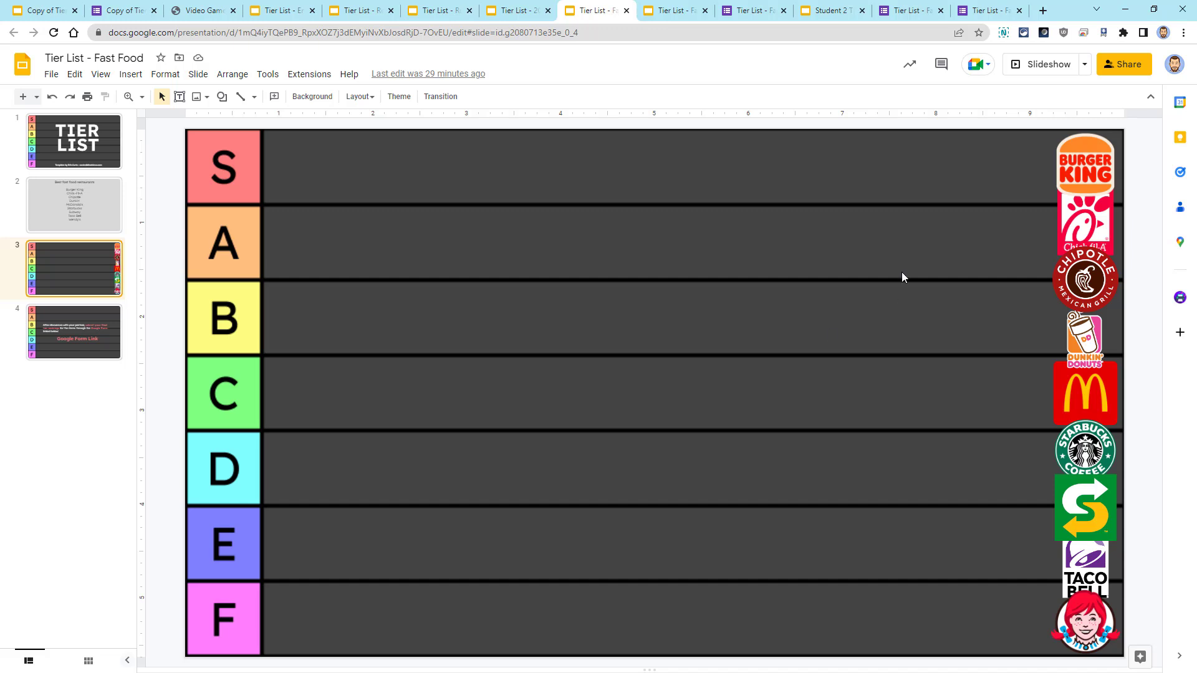
pyautogui.moveTo(969, 161); pyautogui.dragTo(1121, 603)
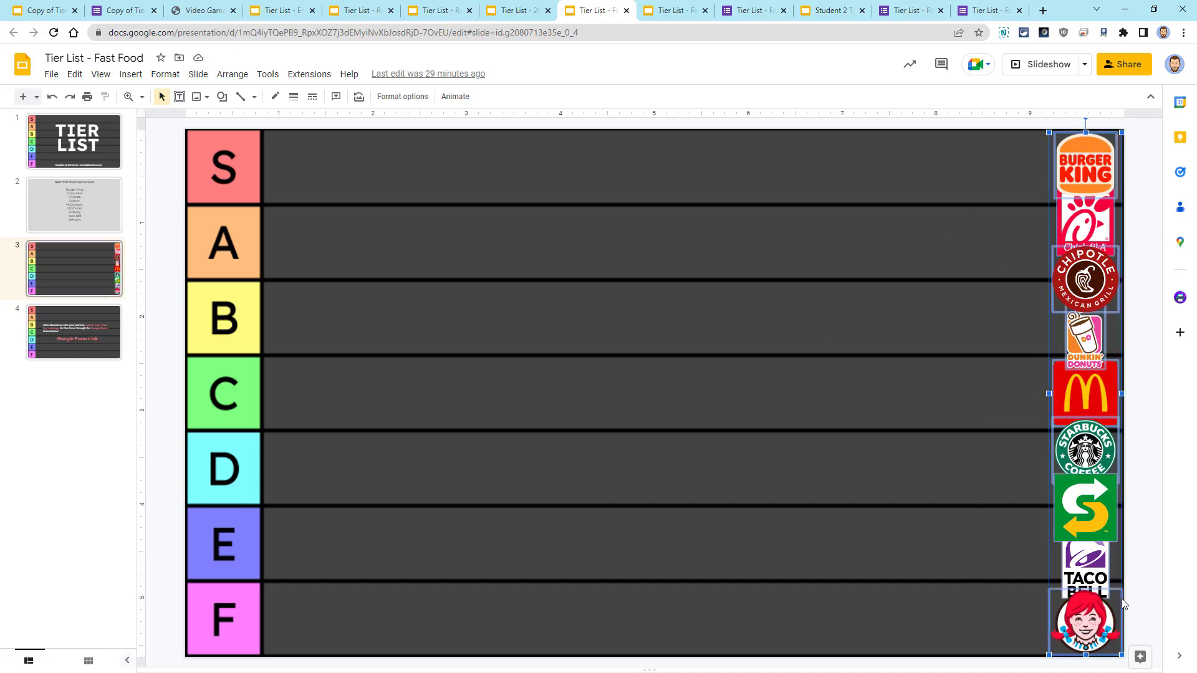
pyautogui.hotkey('ctrl', '1')
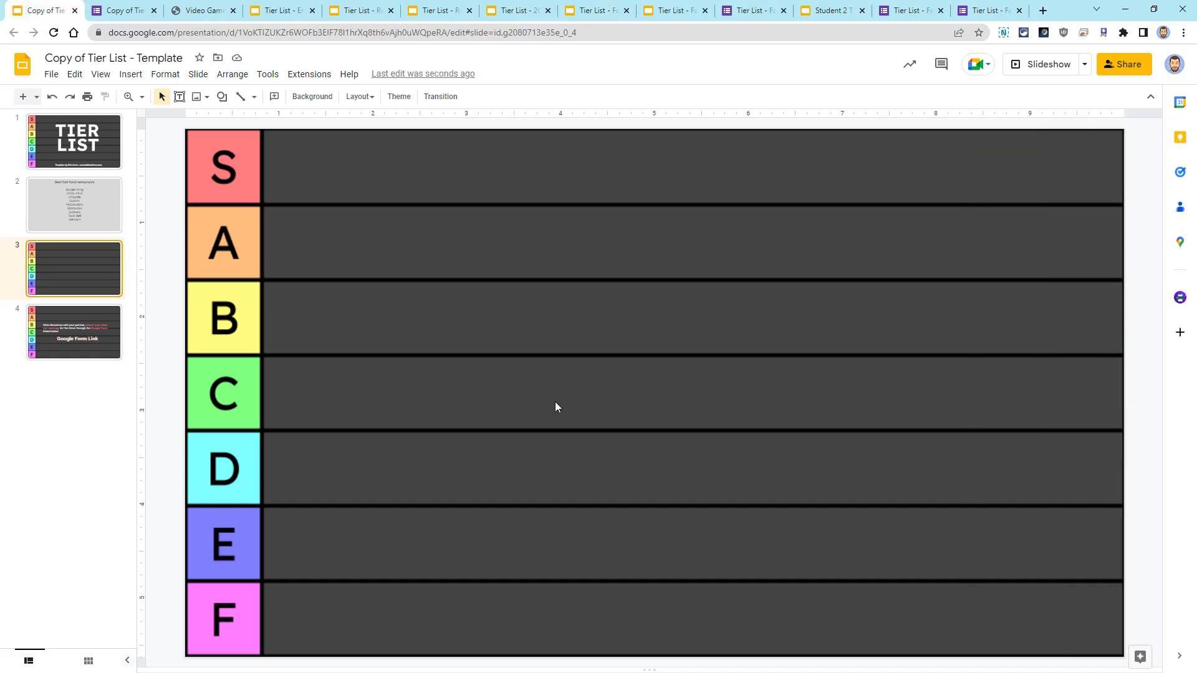
pyautogui.hotkey('ctrl', 'v')
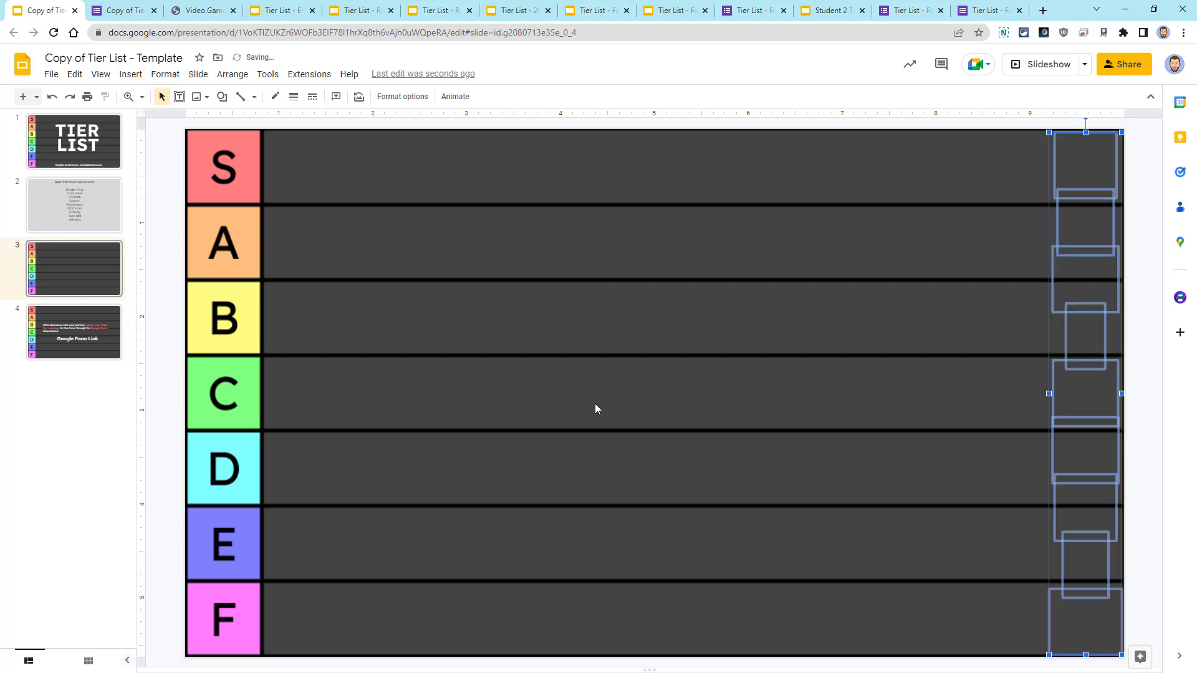
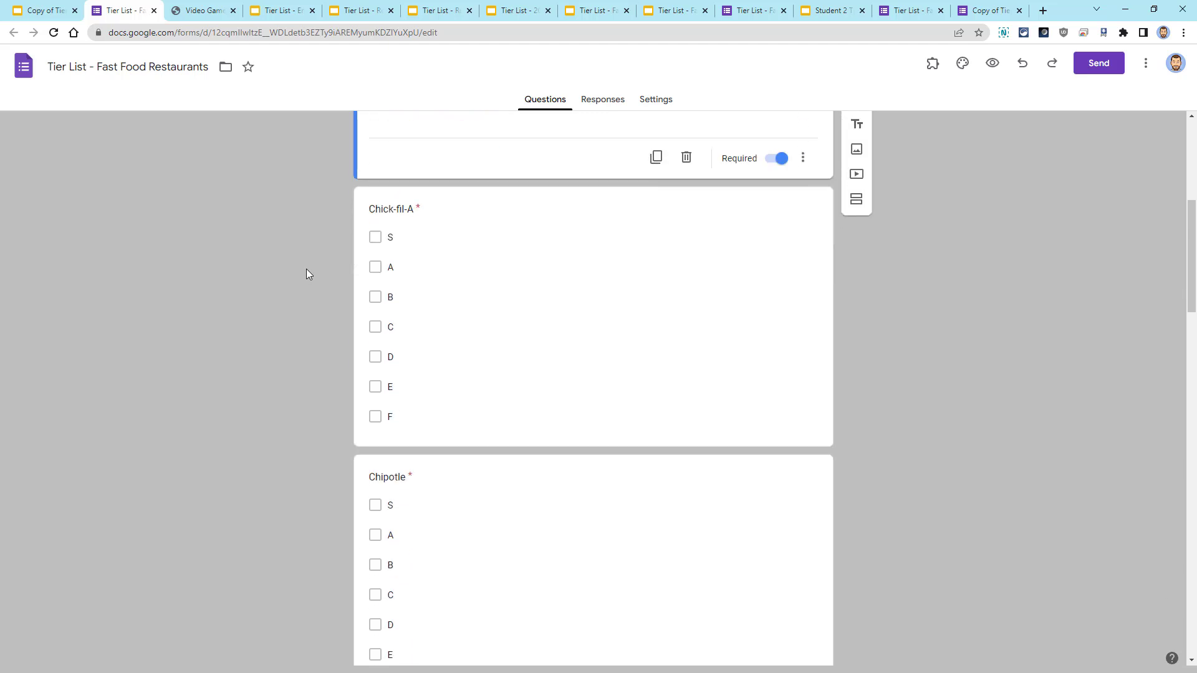
# - Duplicate the Wendy's question at the end of the Fast Food Restaurants form, and delete the duplicate
pyautogui.scroll(-15, 306, 270)
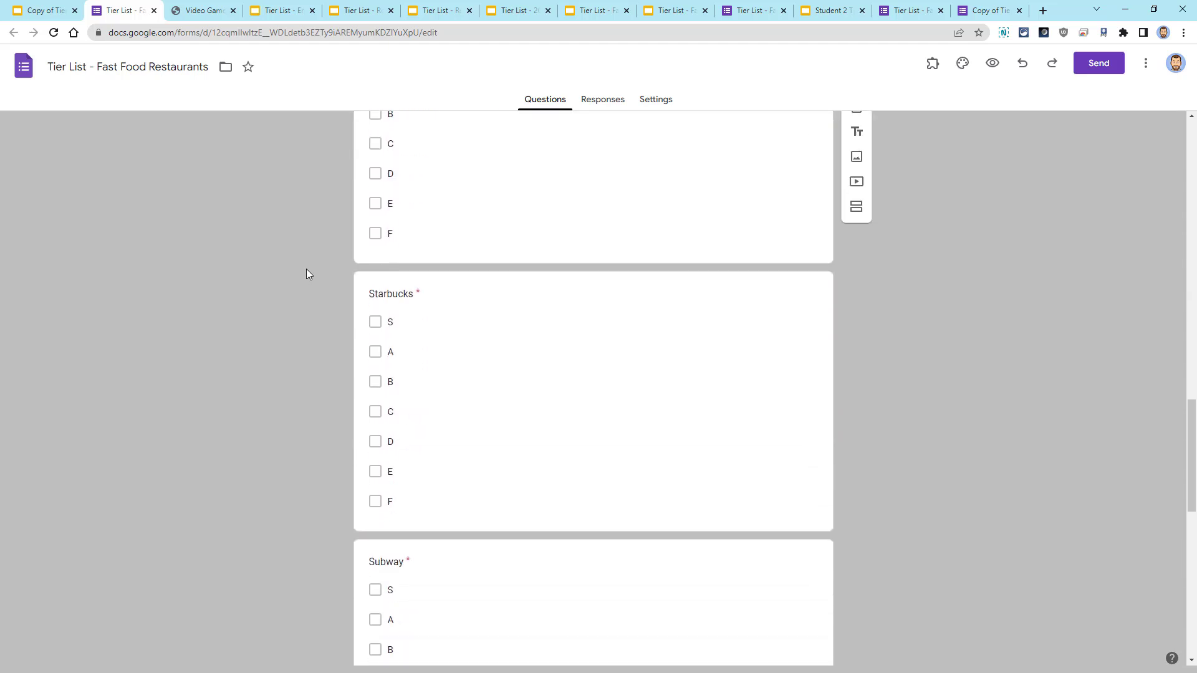
pyautogui.click(496, 440)
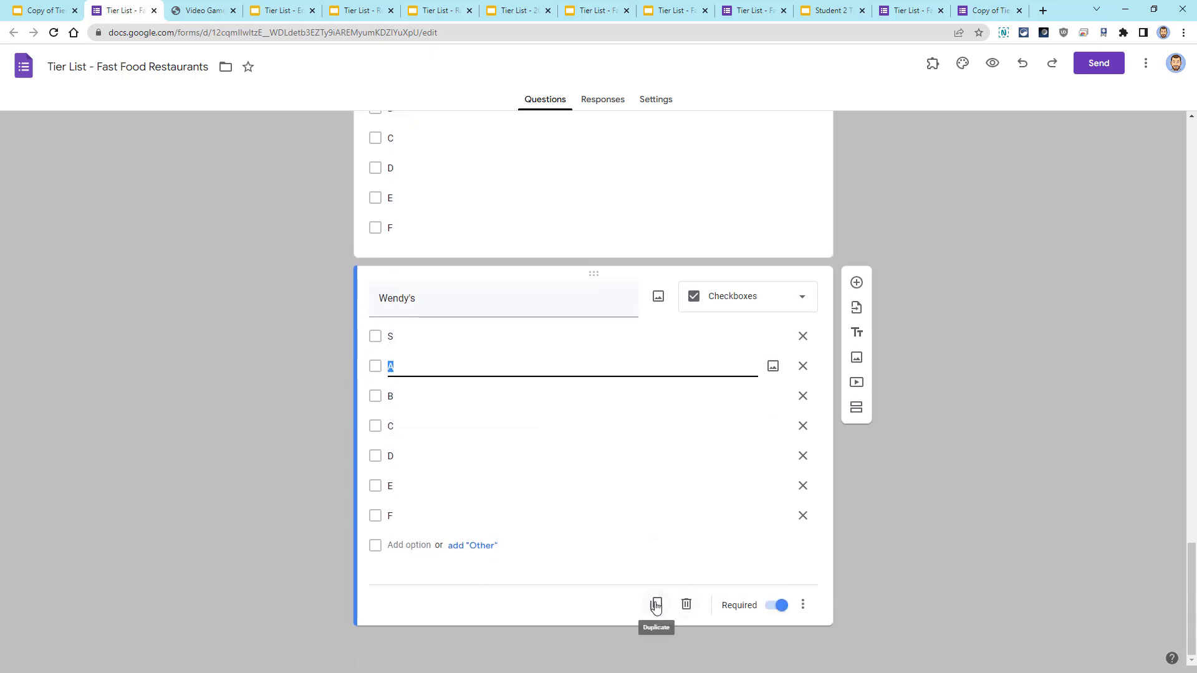
pyautogui.click(657, 605)
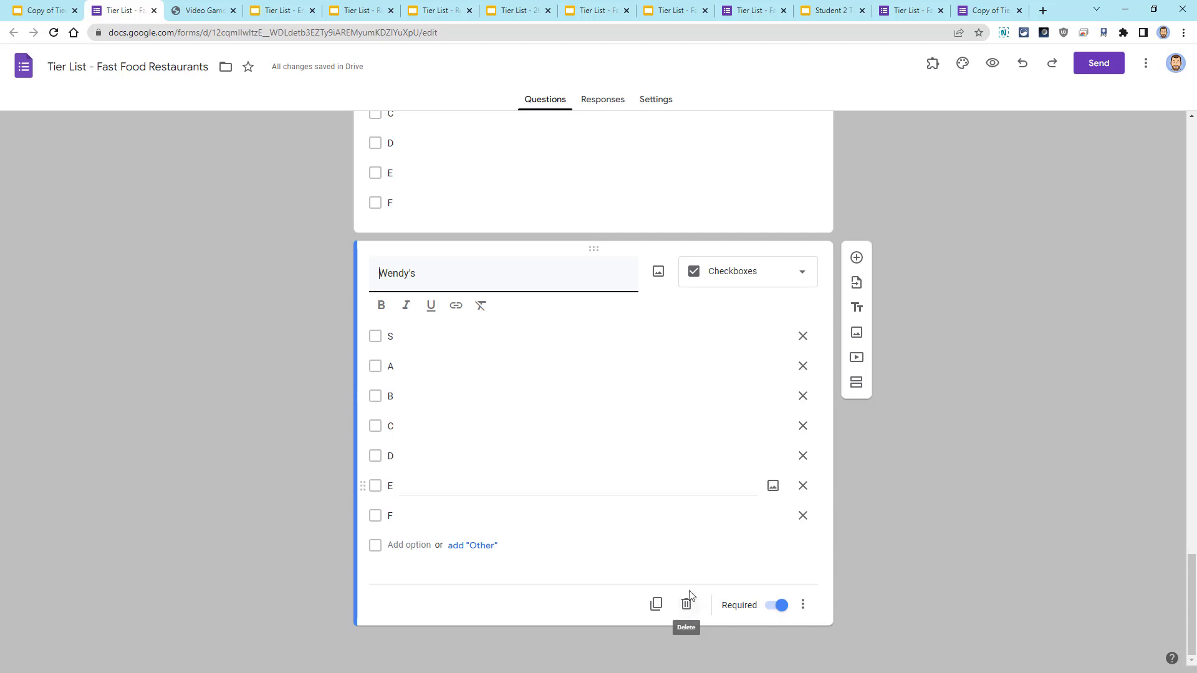
pyautogui.click(686, 605)
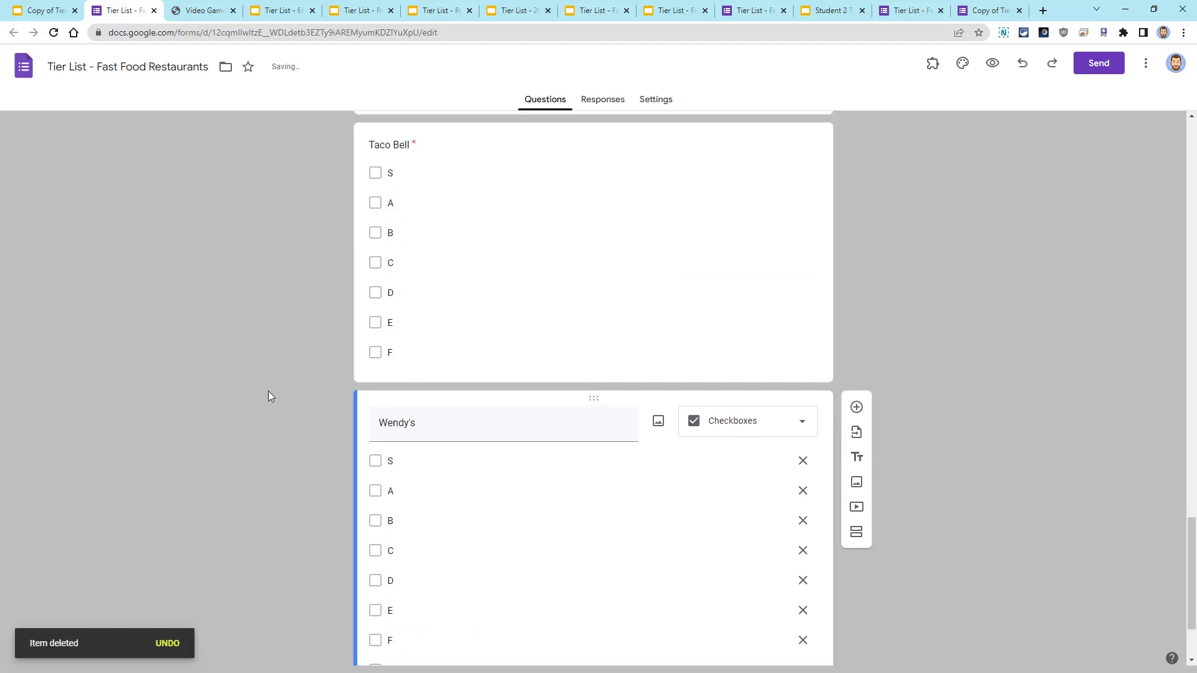
# - Examine the Burger King question's S to F options and the question types available for it
pyautogui.scroll(20, 470, 307)
pyautogui.click(481, 274)
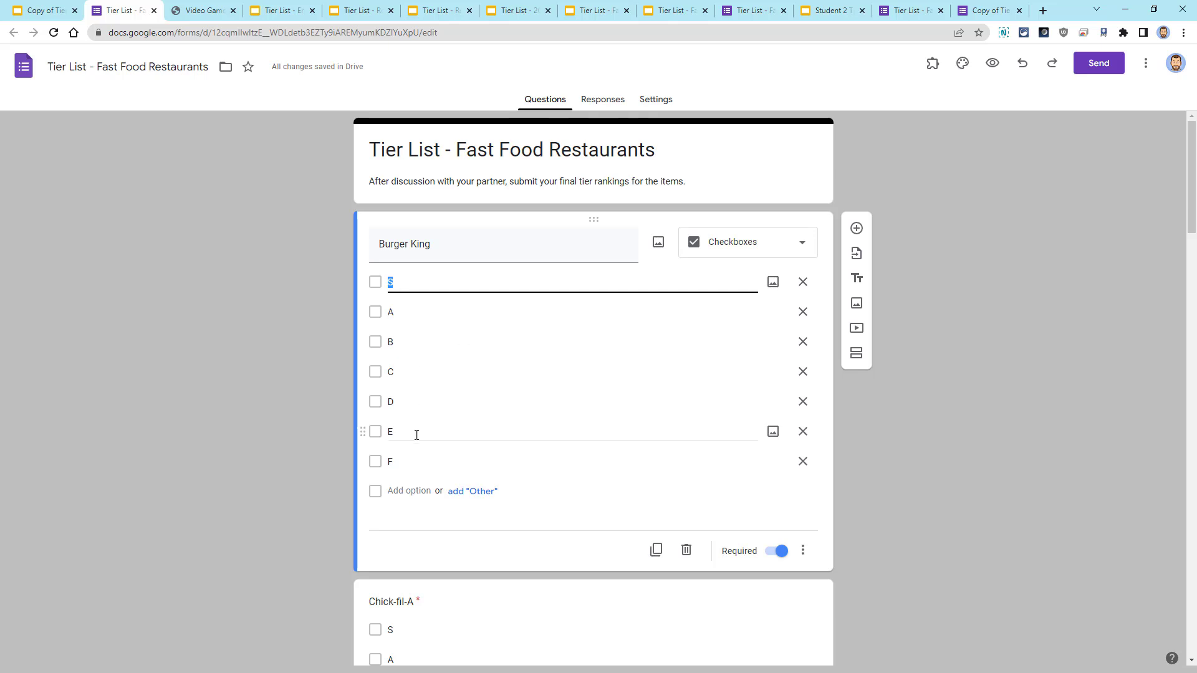
pyautogui.click(802, 249)
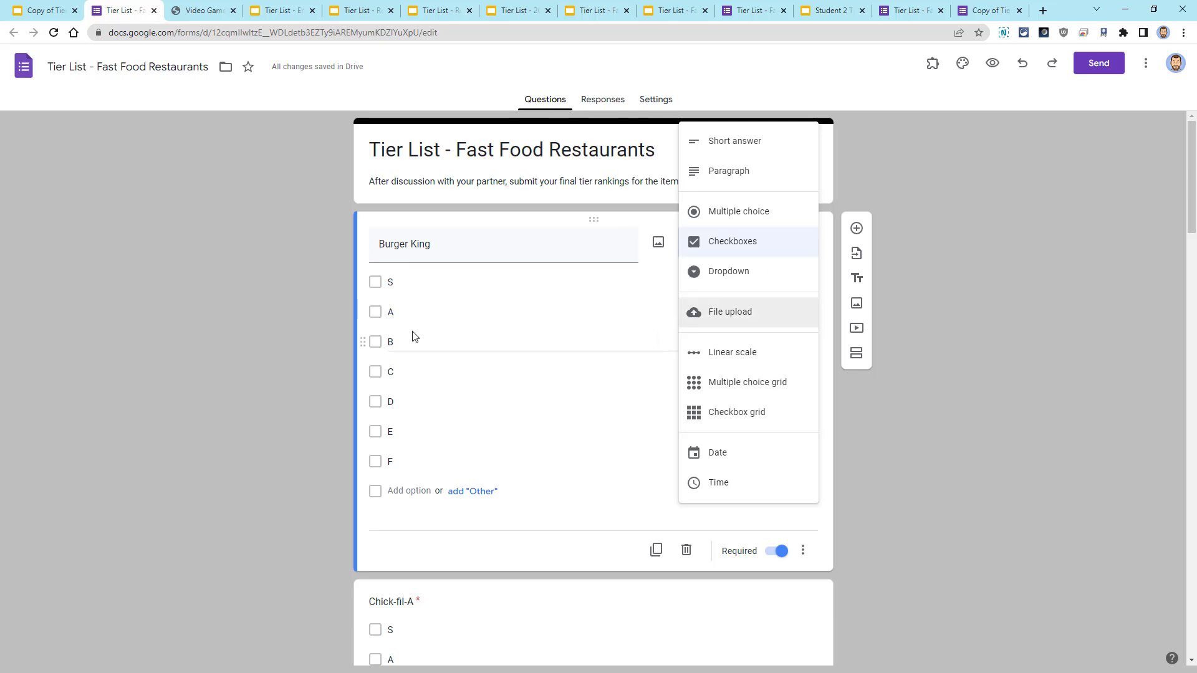
pyautogui.click(288, 342)
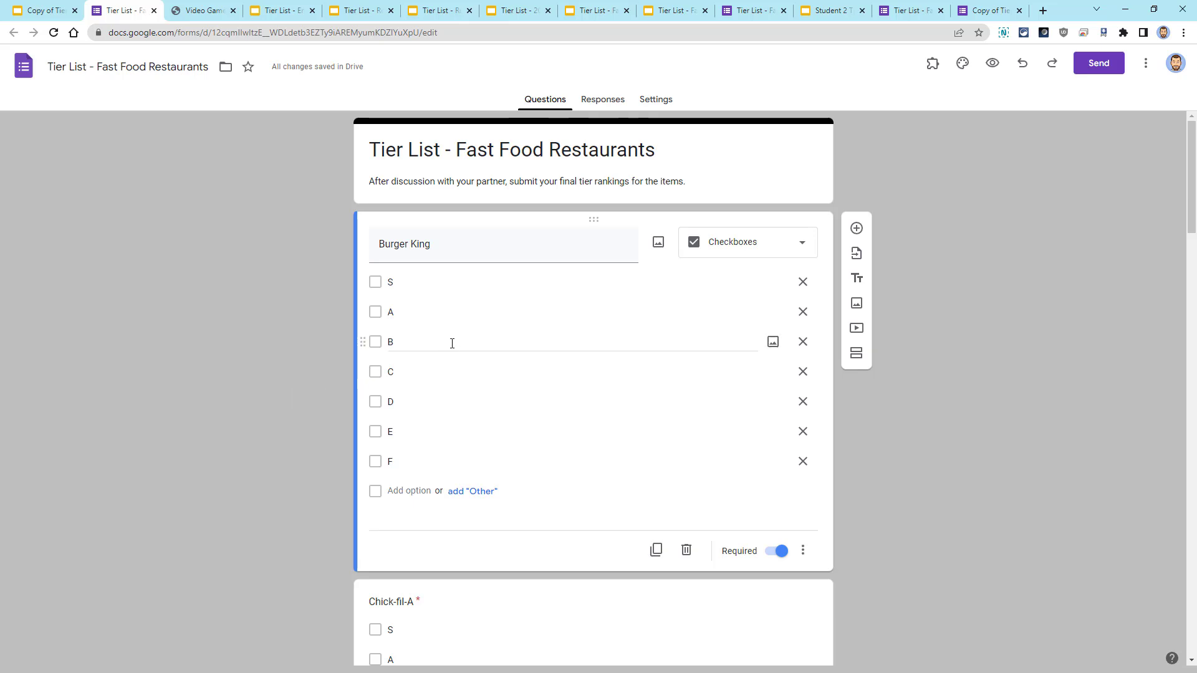
# - Preview the Fast Food Restaurants form and copy the web address of its live version
pyautogui.click(993, 69)
pyautogui.click(545, 31)
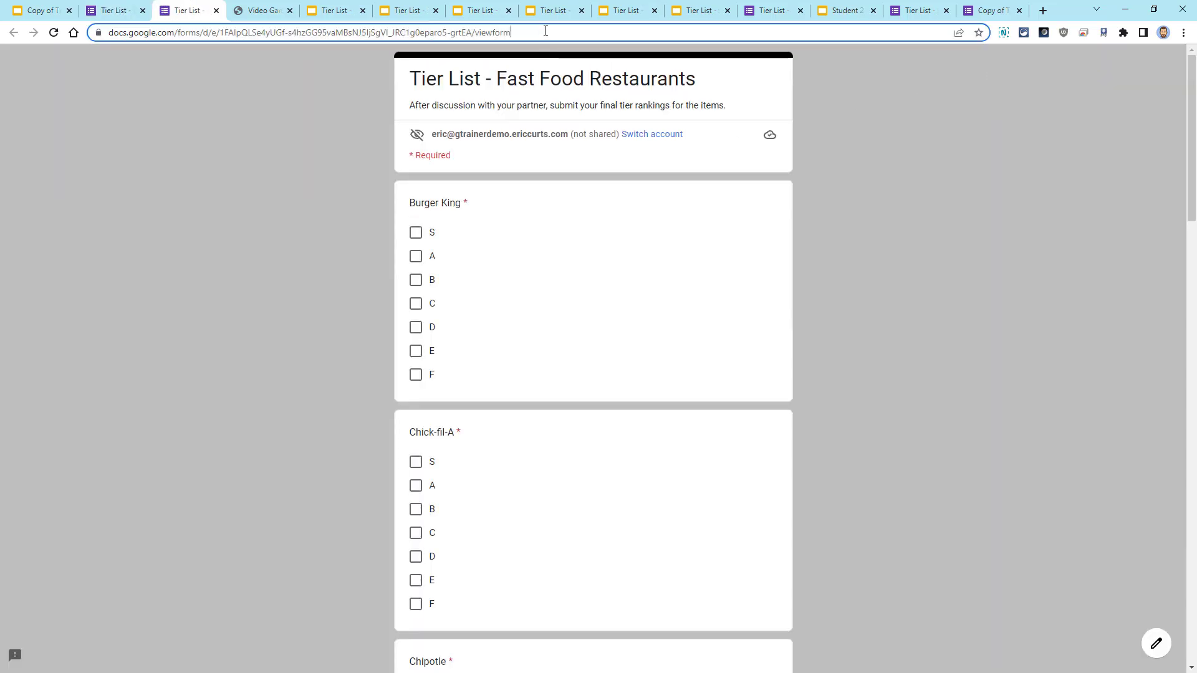
pyautogui.rightClick(347, 33)
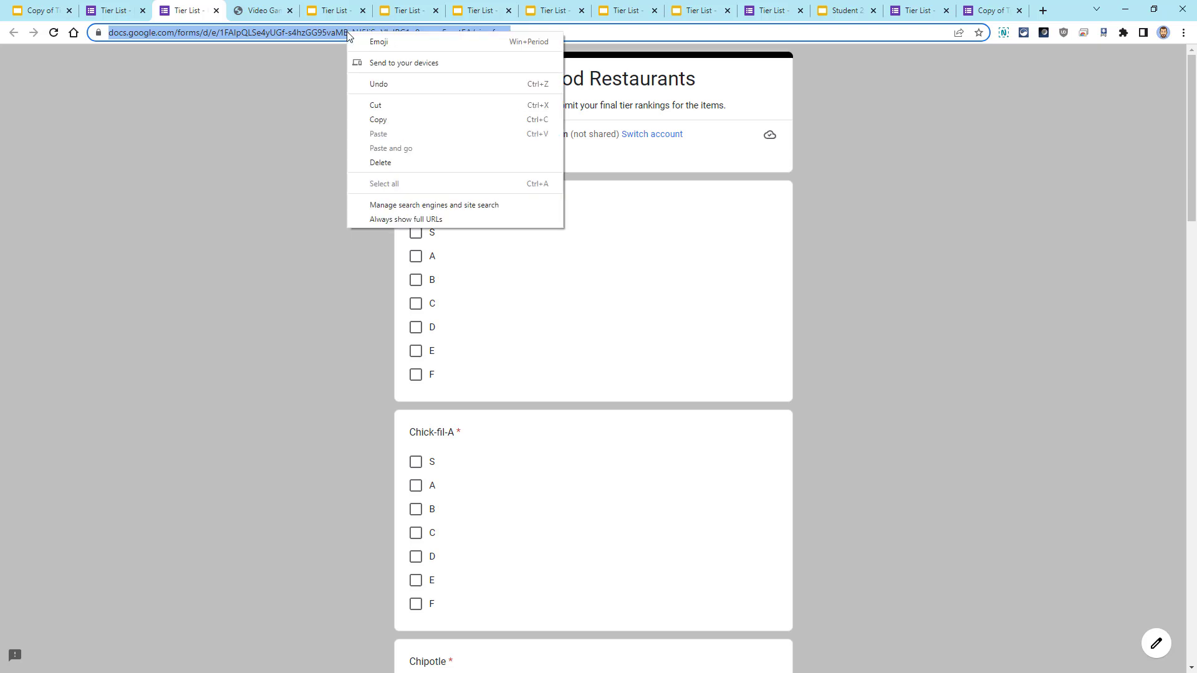
pyautogui.click(379, 120)
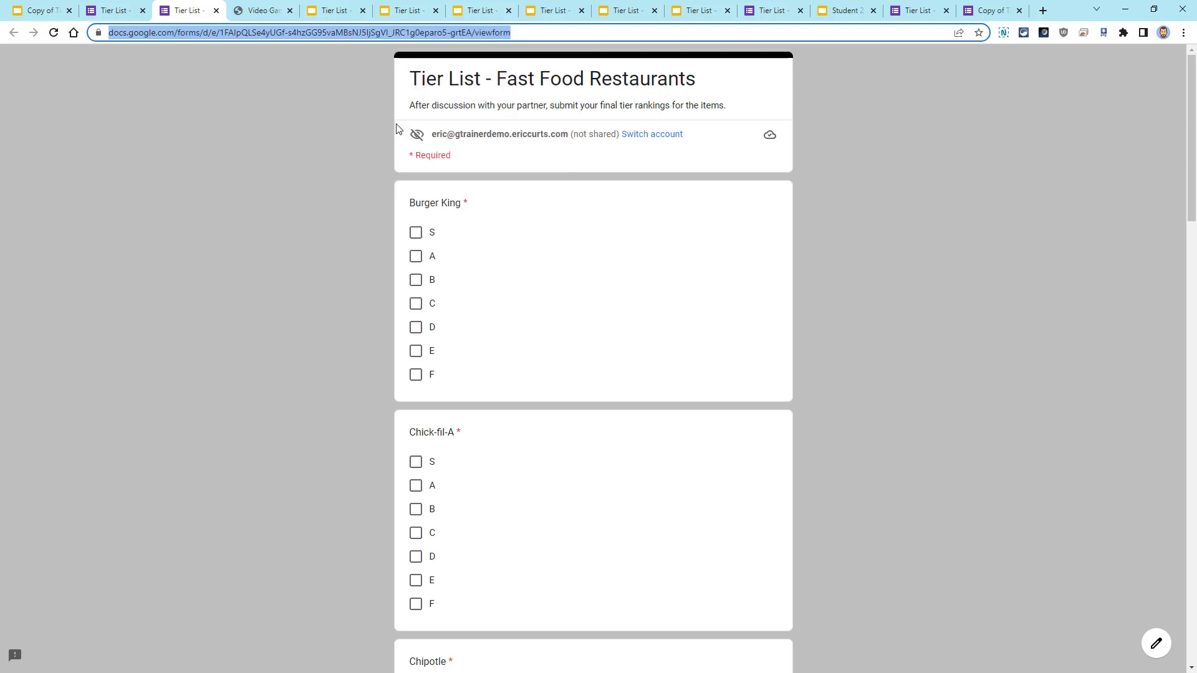
# - Link the "Google Form Link" text on the template copy's last slide to the copied form address
pyautogui.click(47, 9)
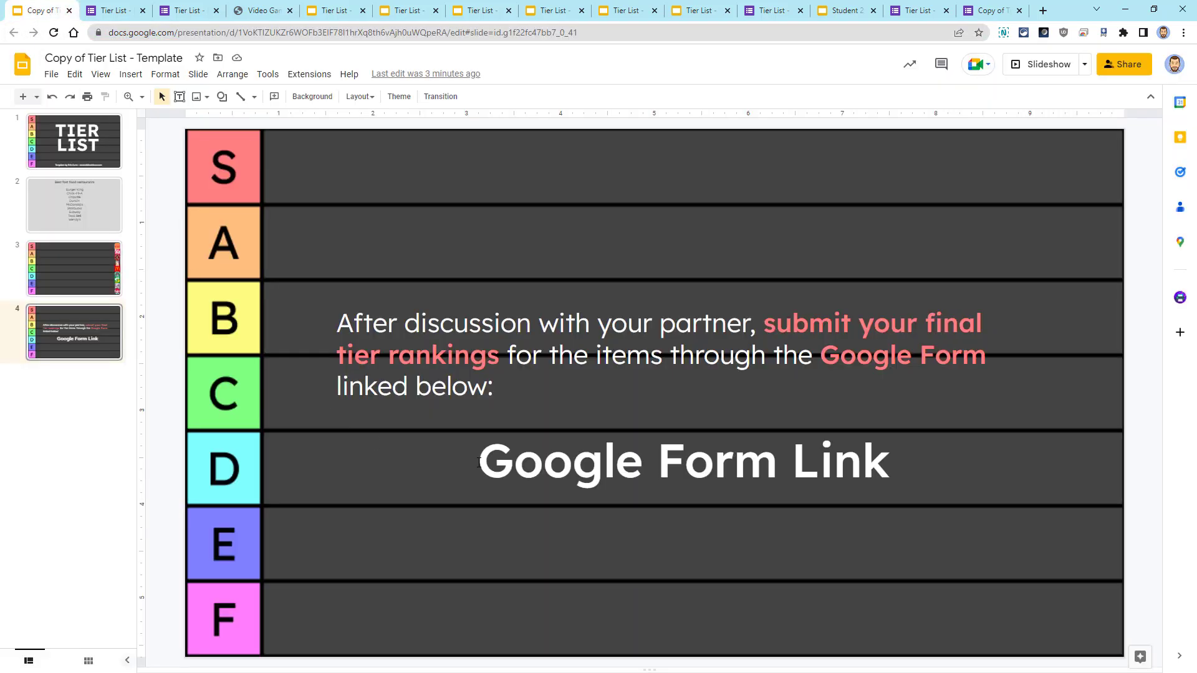
pyautogui.click(479, 462)
pyautogui.moveTo(479, 462); pyautogui.dragTo(889, 459)
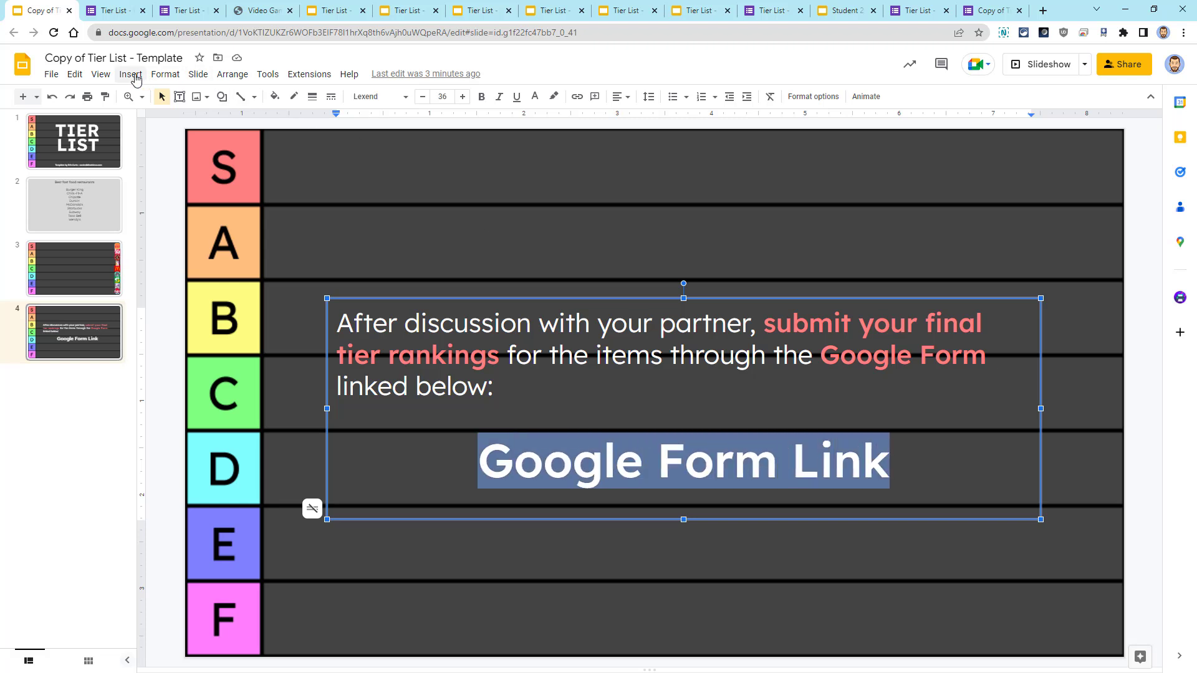
pyautogui.click(136, 80)
pyautogui.click(157, 353)
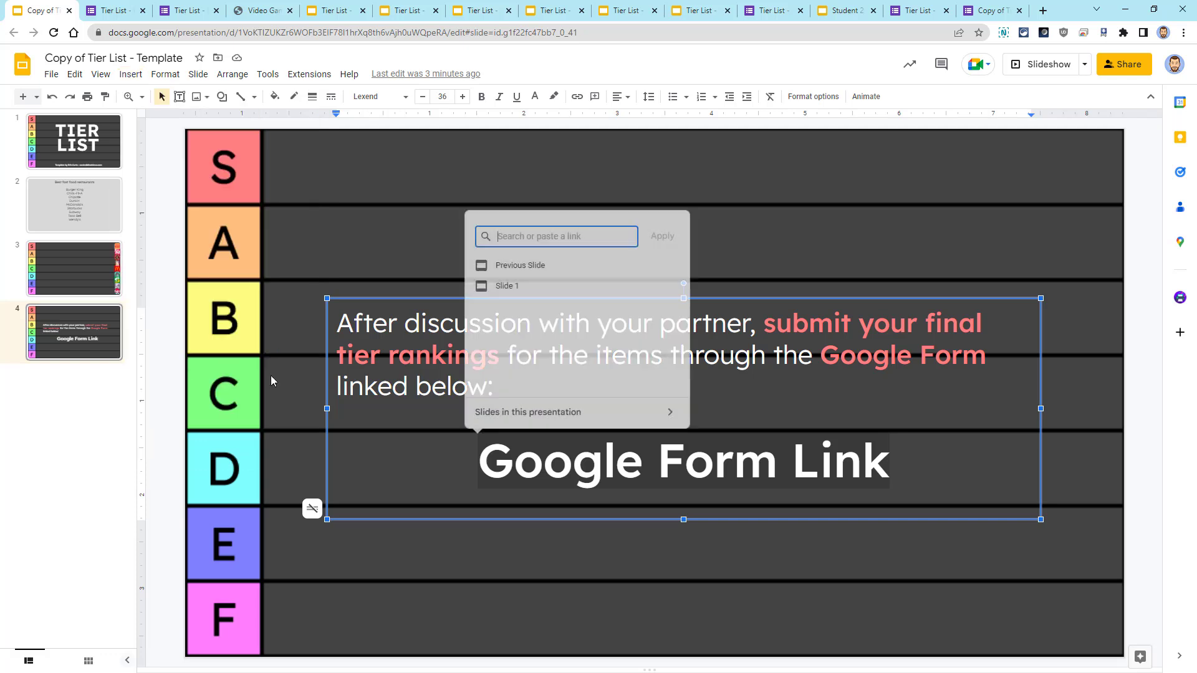
pyautogui.rightClick(530, 234)
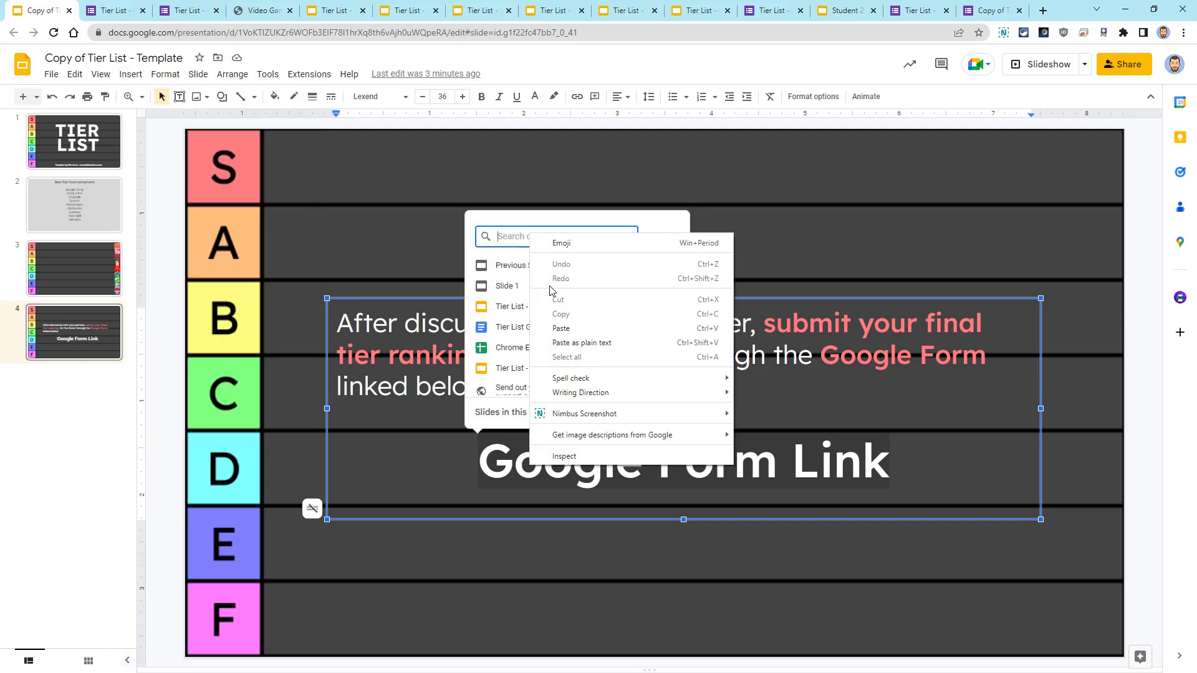
pyautogui.click(564, 330)
pyautogui.click(661, 237)
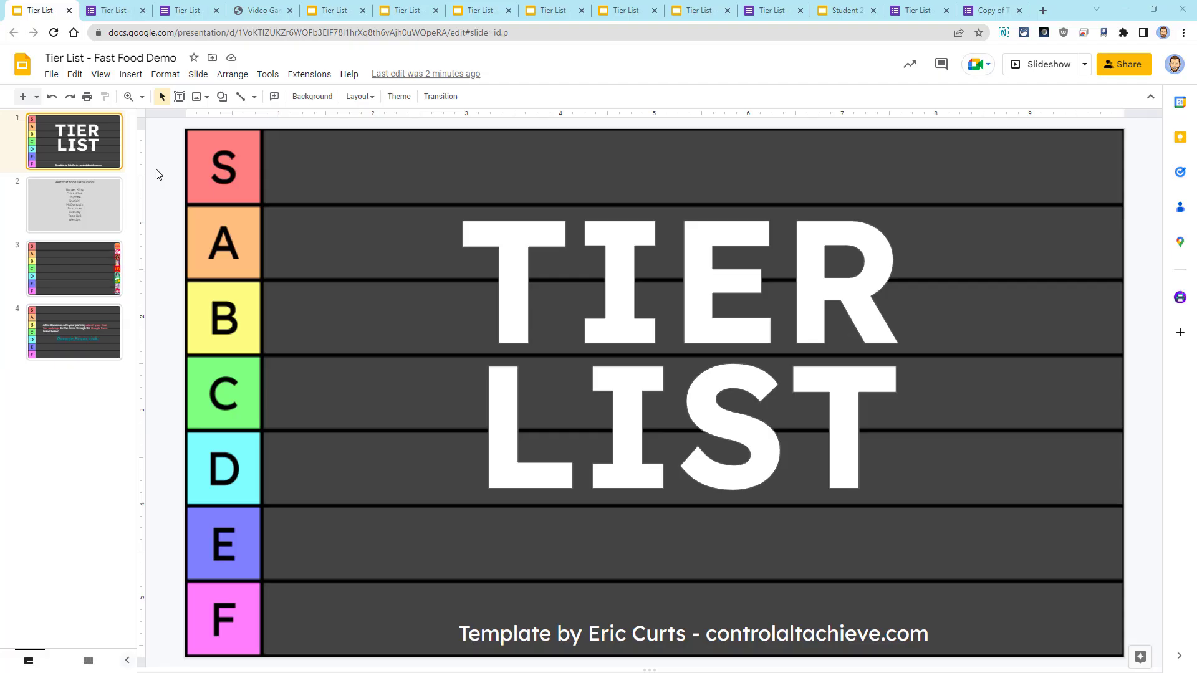
# - Look over the finished Fast Food Restaurants form and the Fast Food tier slide with the unranked logos
pyautogui.click(114, 15)
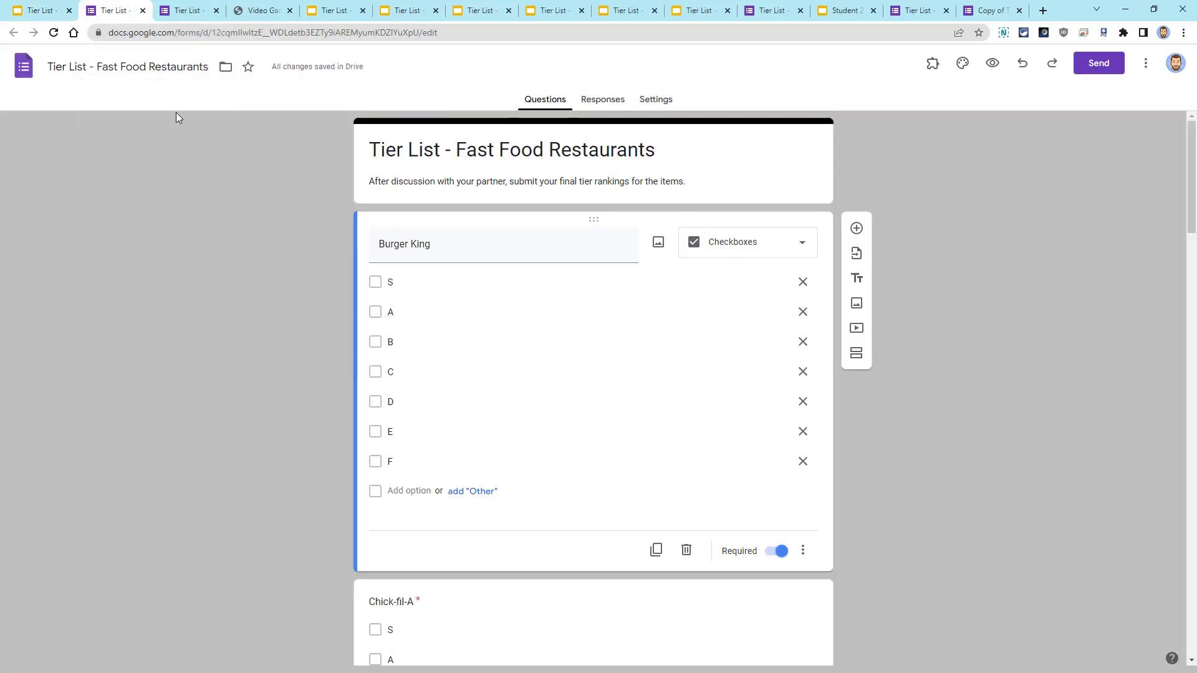
pyautogui.click(36, 15)
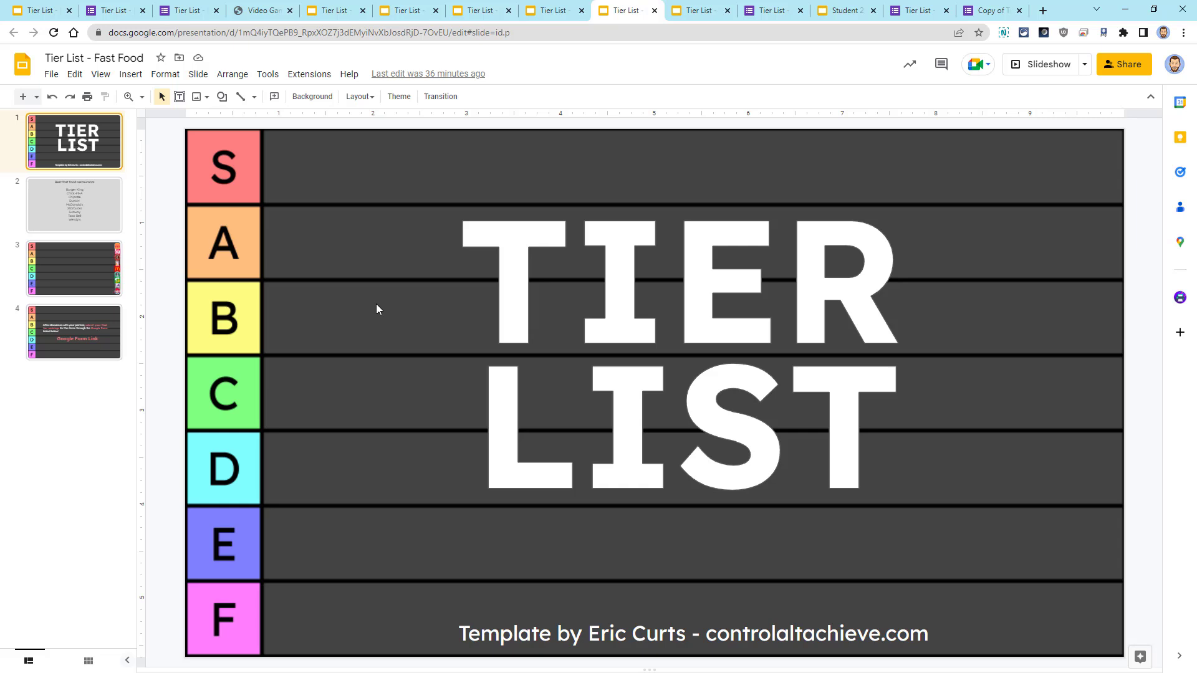
pyautogui.click(86, 272)
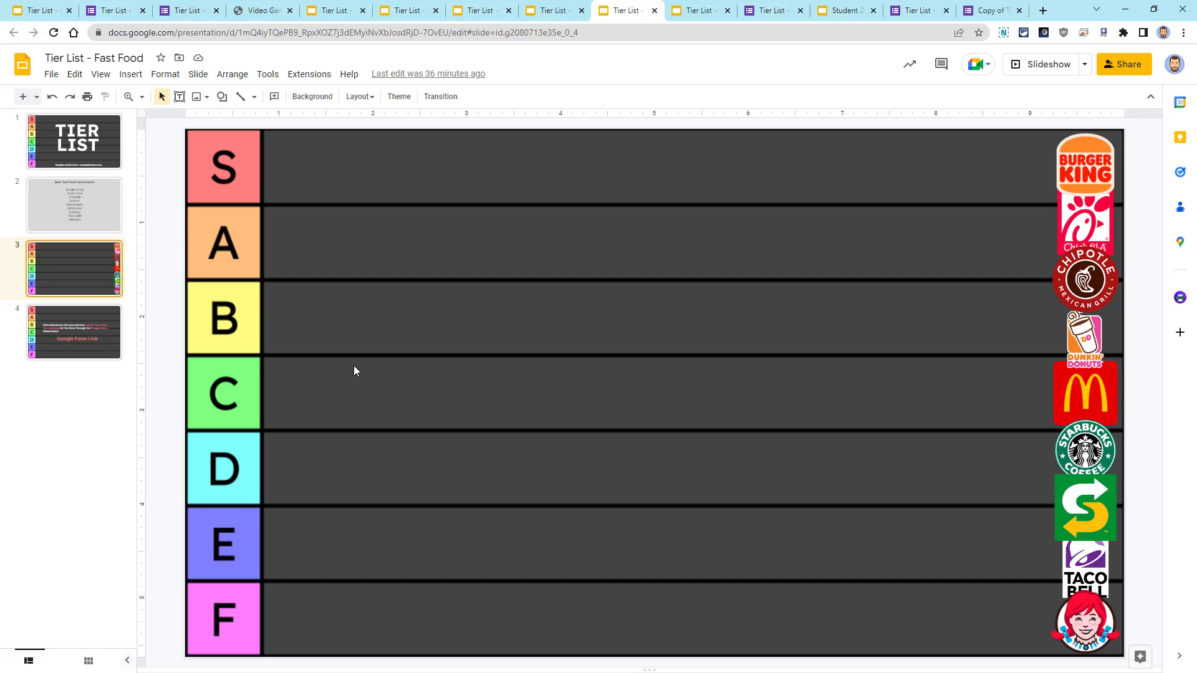
# - Compare the restaurant rankings on the completed tier slides of the two students' Fast Food presentations
pyautogui.hotkey('ctrl', 'Tab')
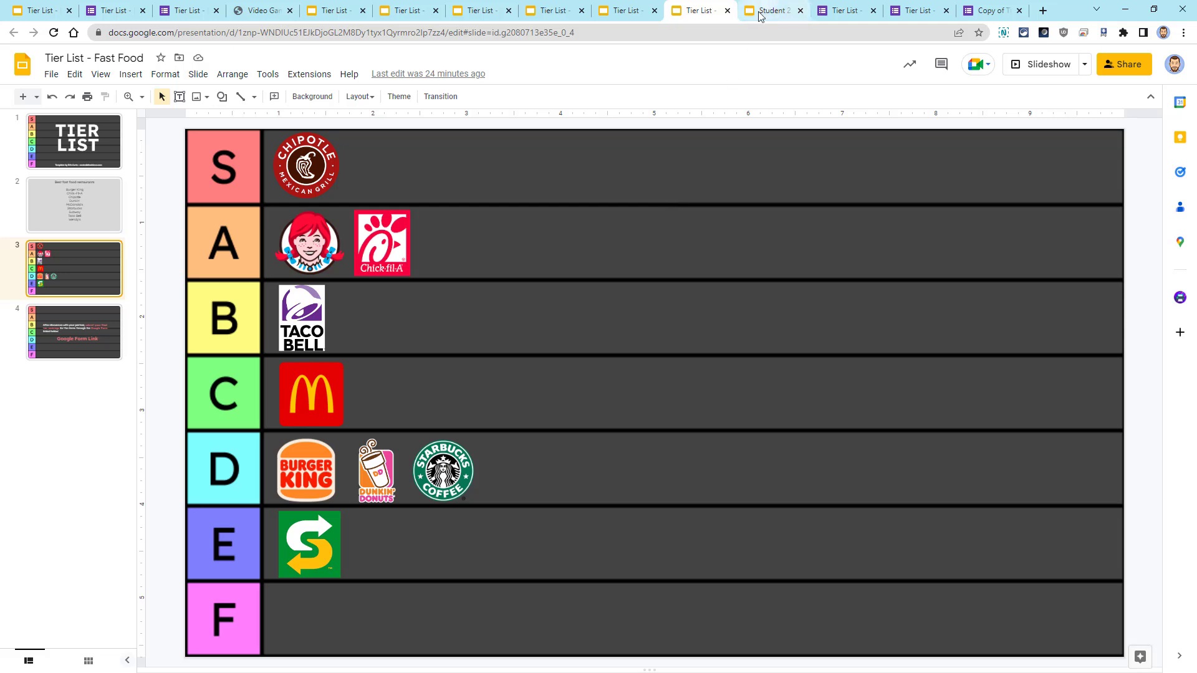
pyautogui.click(779, 12)
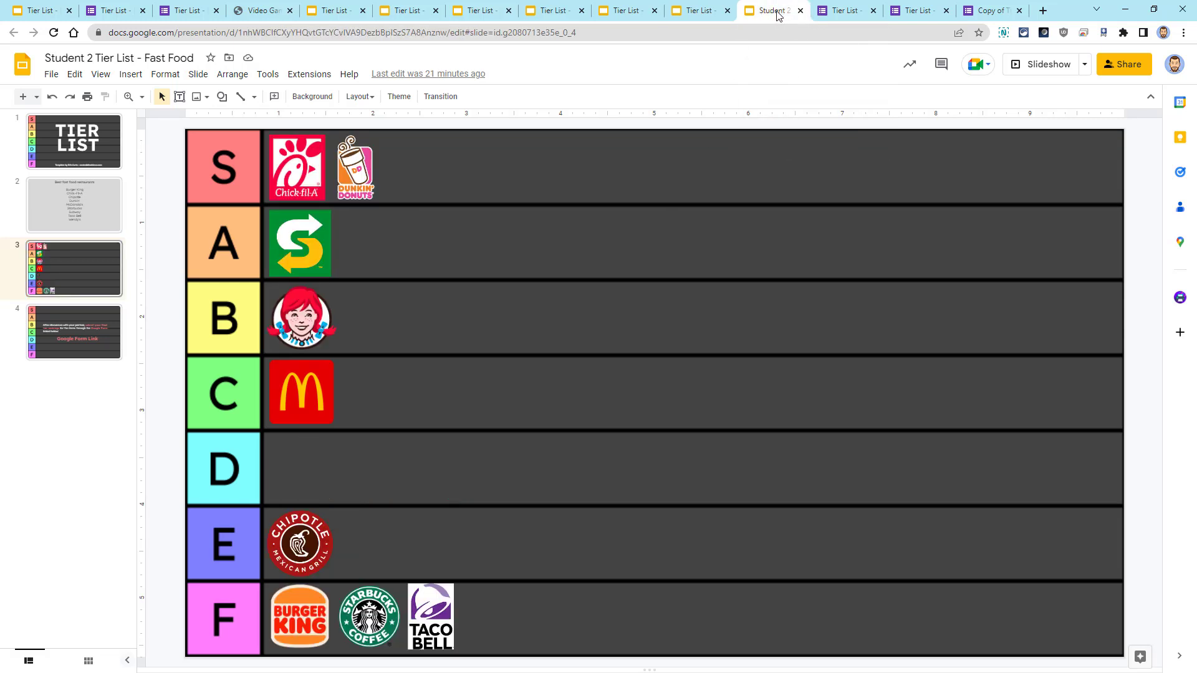
pyautogui.click(700, 15)
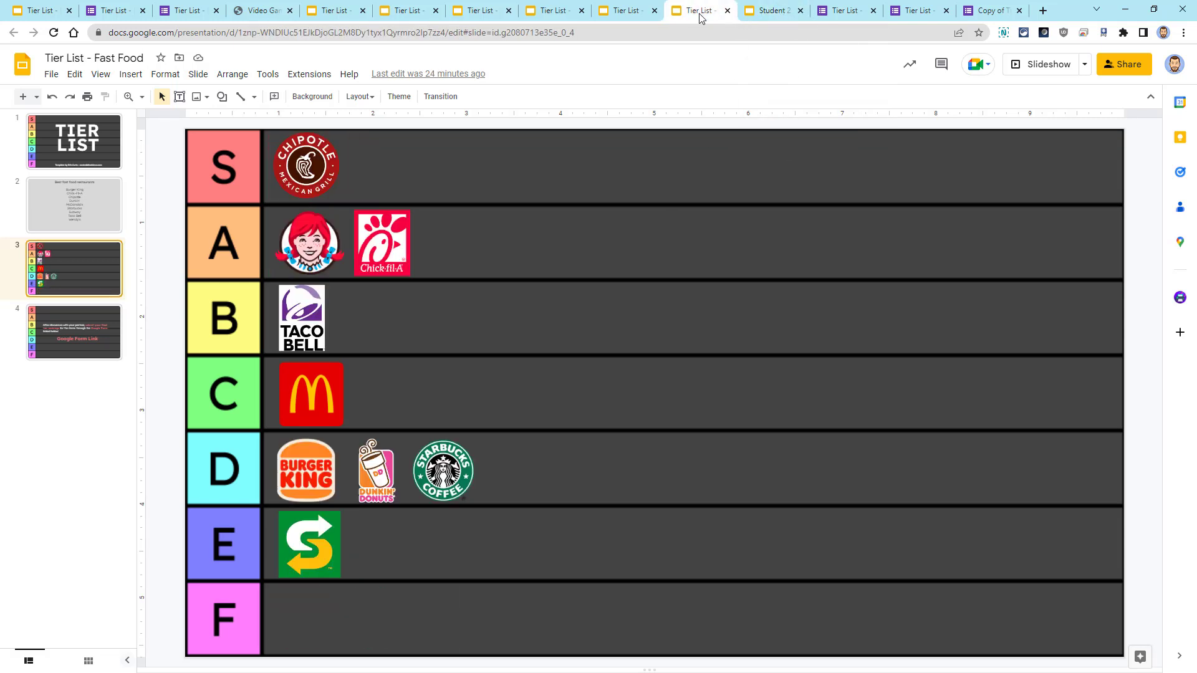
pyautogui.click(779, 15)
# - Inspect the Google Form link on the first student's submission slide and view the form students fill in
pyautogui.hotkey('ctrl', 'shift', 'Tab')
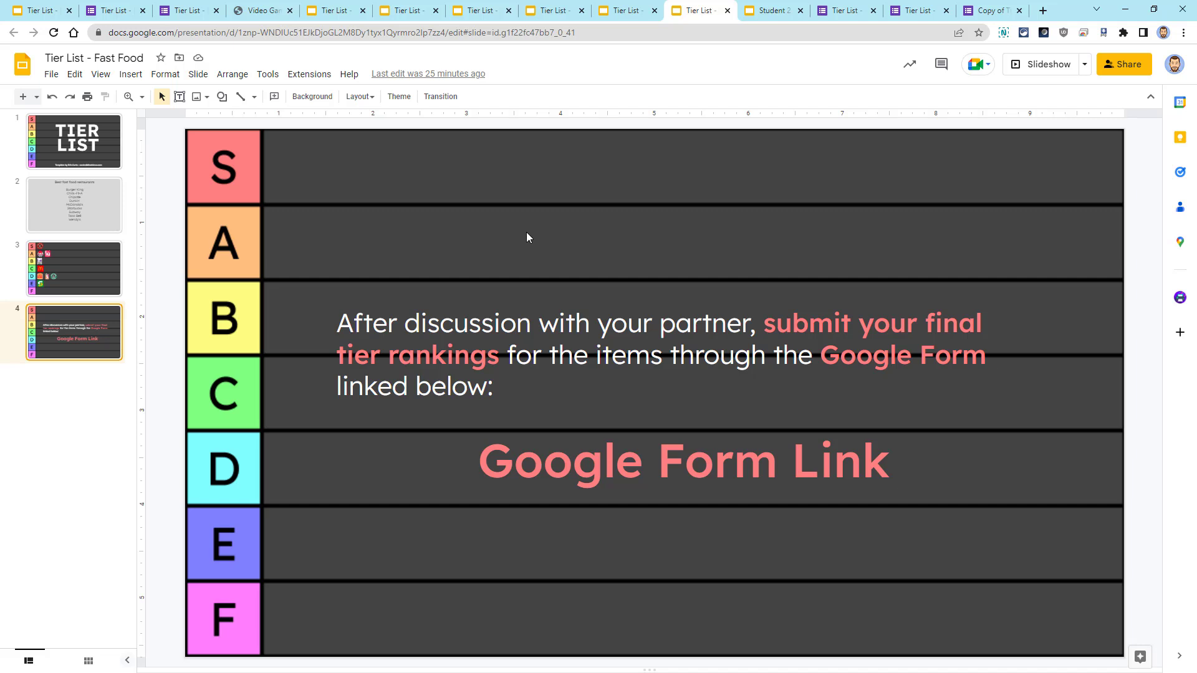
pyautogui.click(658, 469)
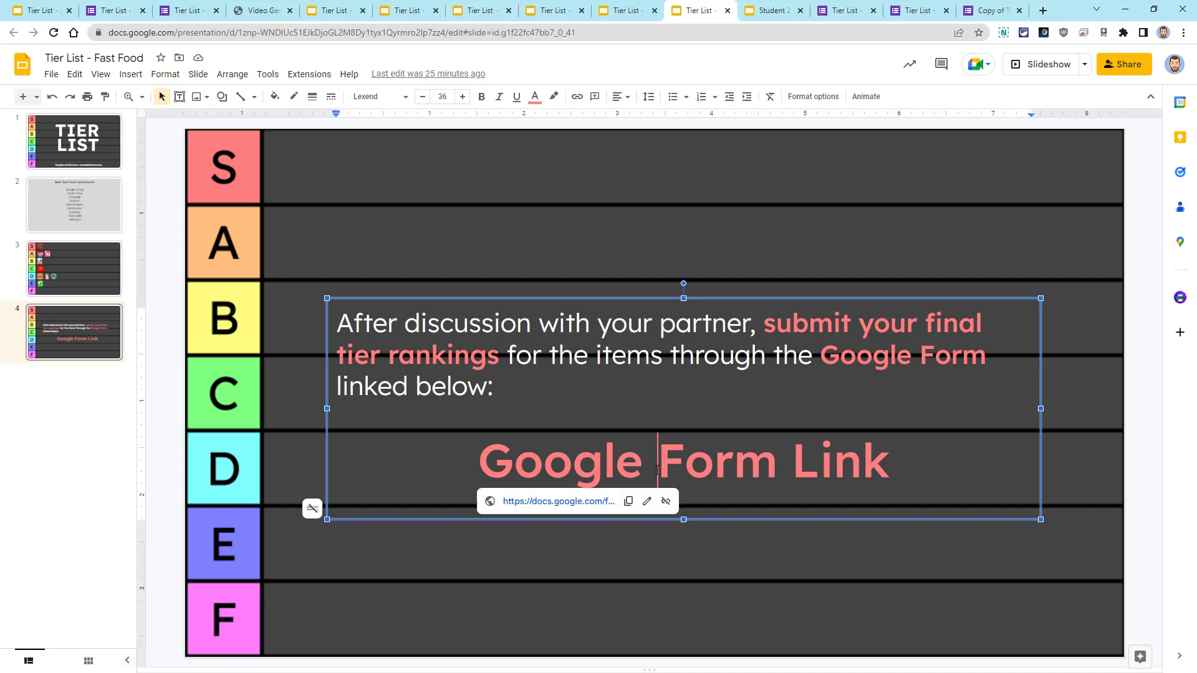
pyautogui.click(829, 11)
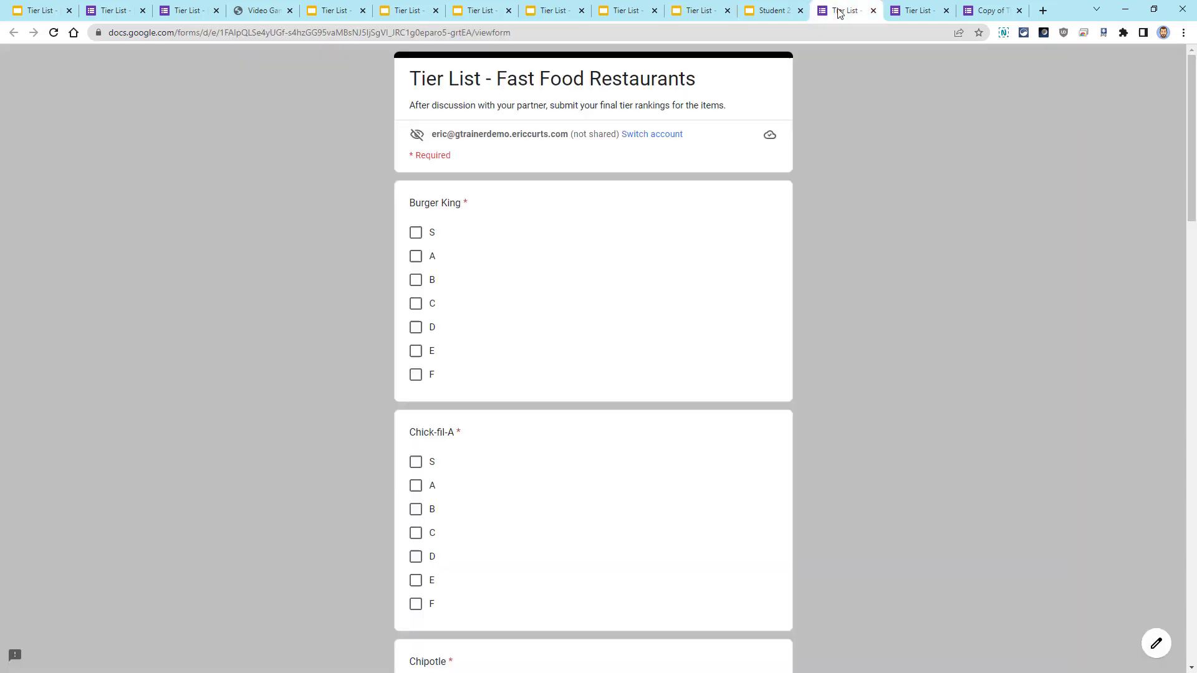
# - Review the form's response charts for each restaurant, then return to the Tier List - Fast Food Demo presentation
pyautogui.hotkey('ctrl', 'Tab')
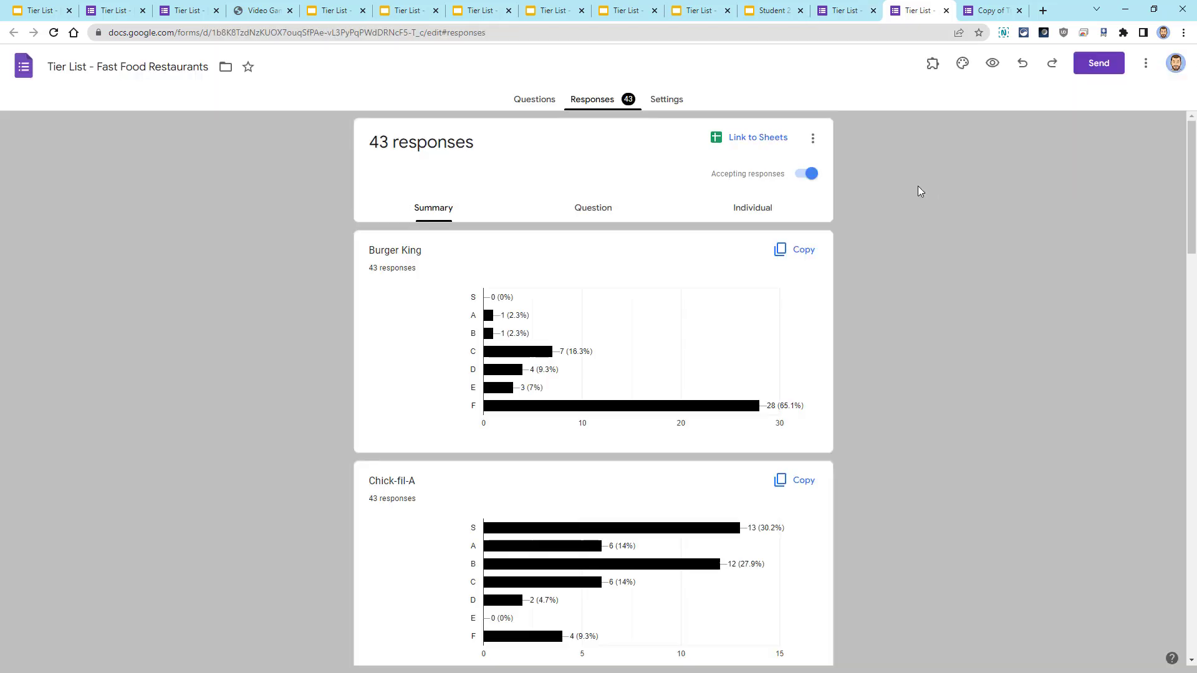
pyautogui.scroll(-5, 920, 191)
pyautogui.scroll(-8, 918, 189)
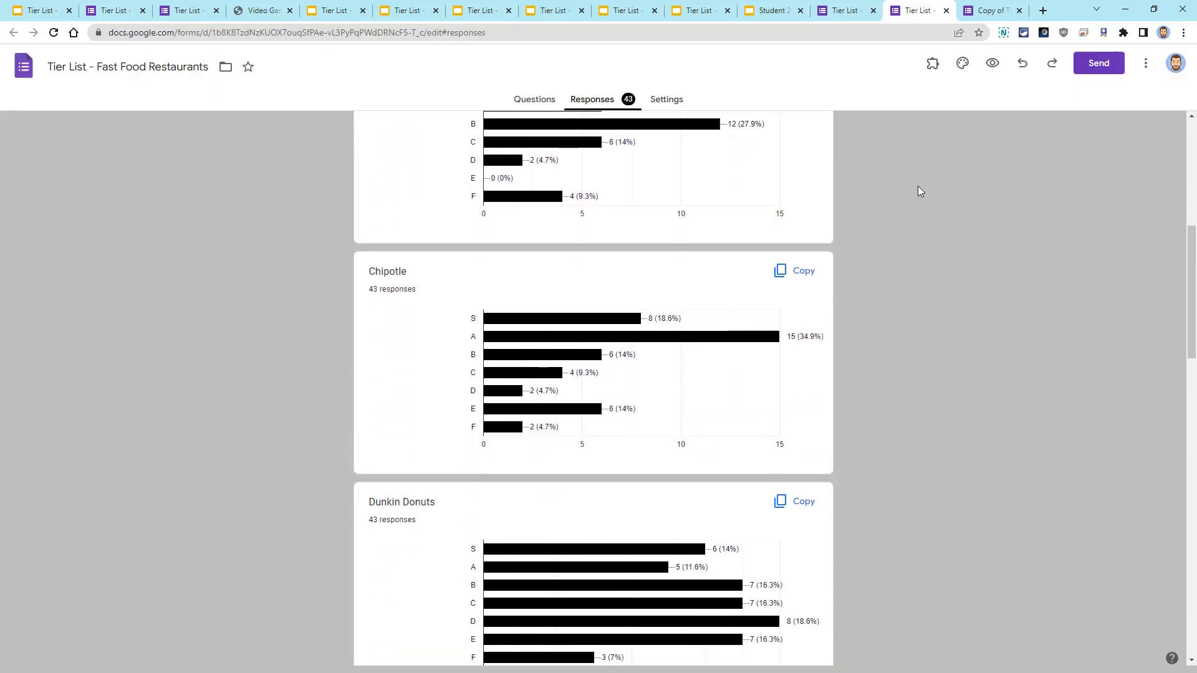
pyautogui.scroll(-9, 918, 190)
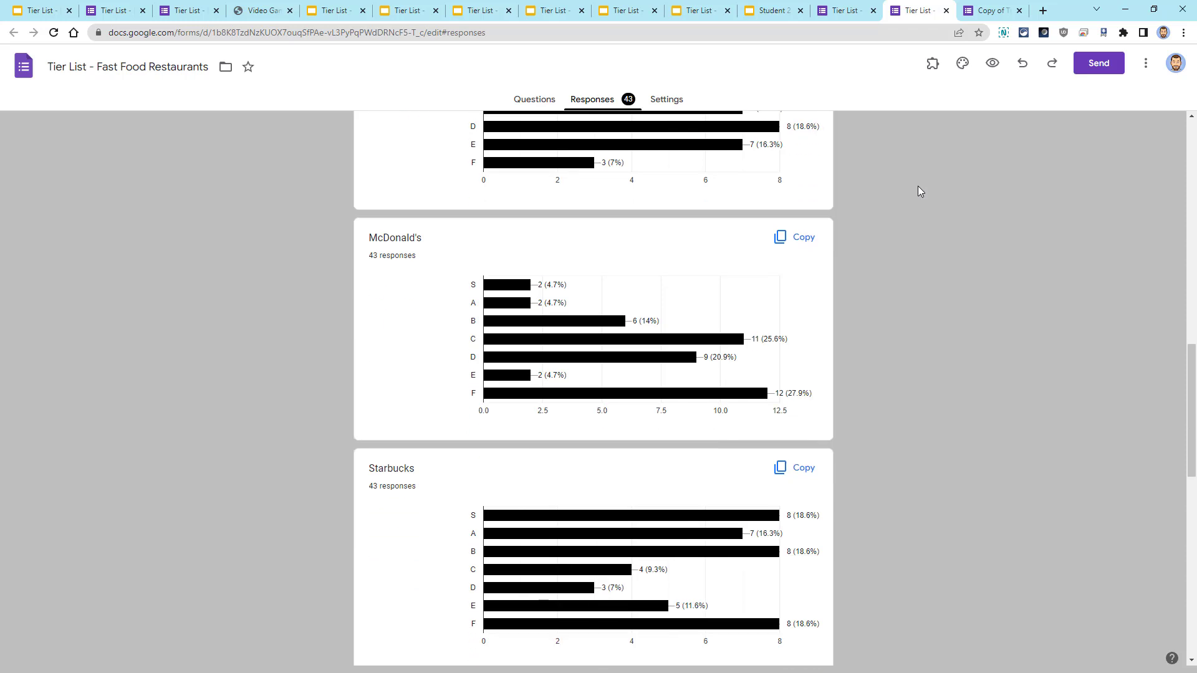
pyautogui.scroll(-5, 895, 257)
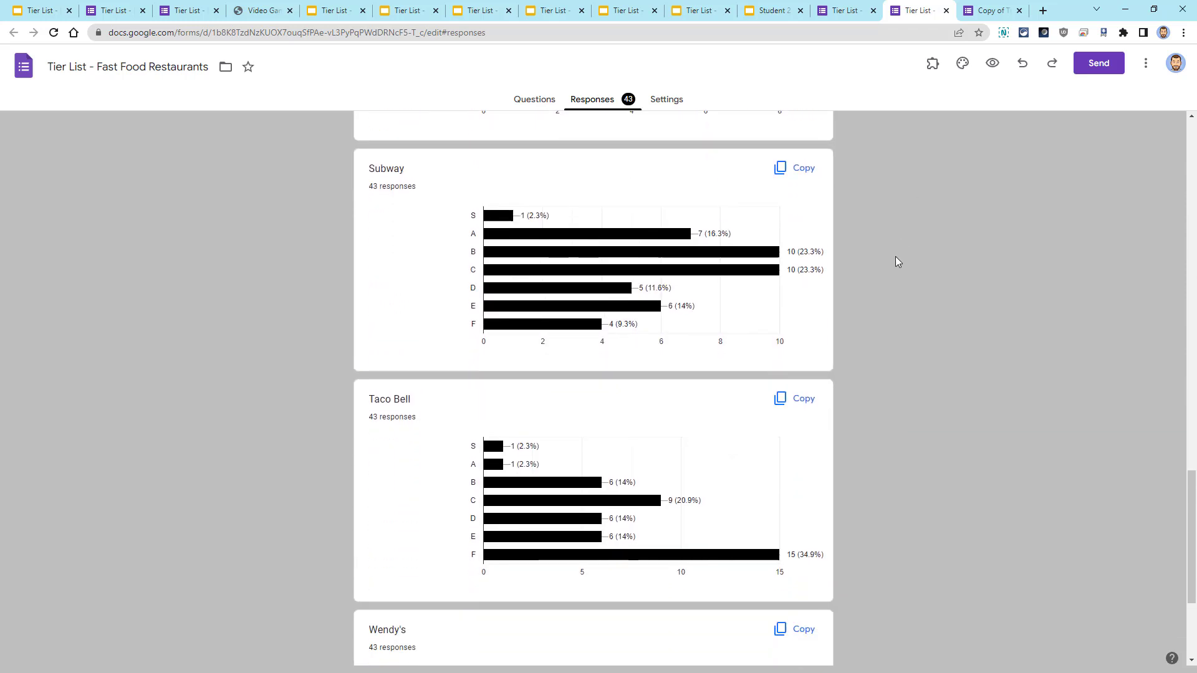
pyautogui.hotkey('ctrl', '1')
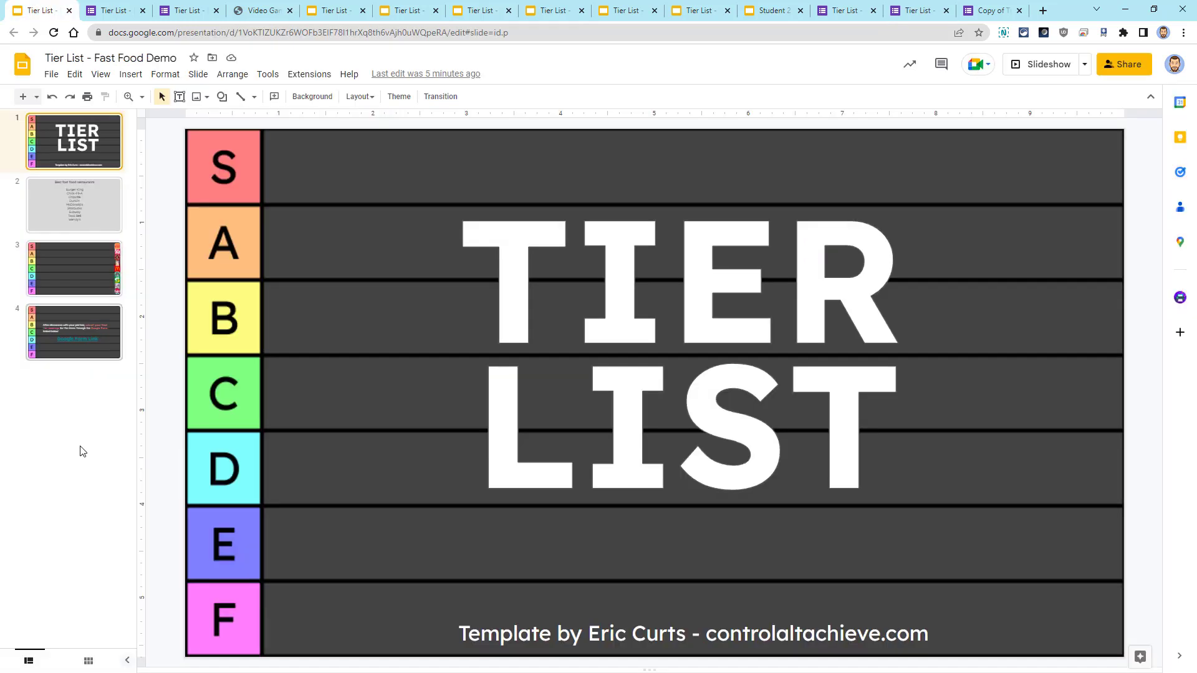